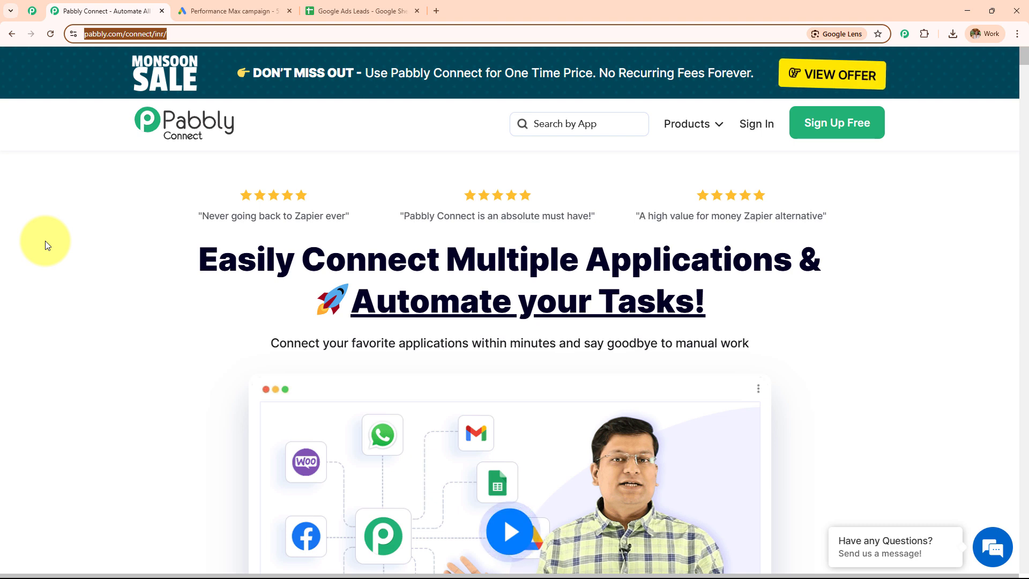
pyautogui.click(32, 11)
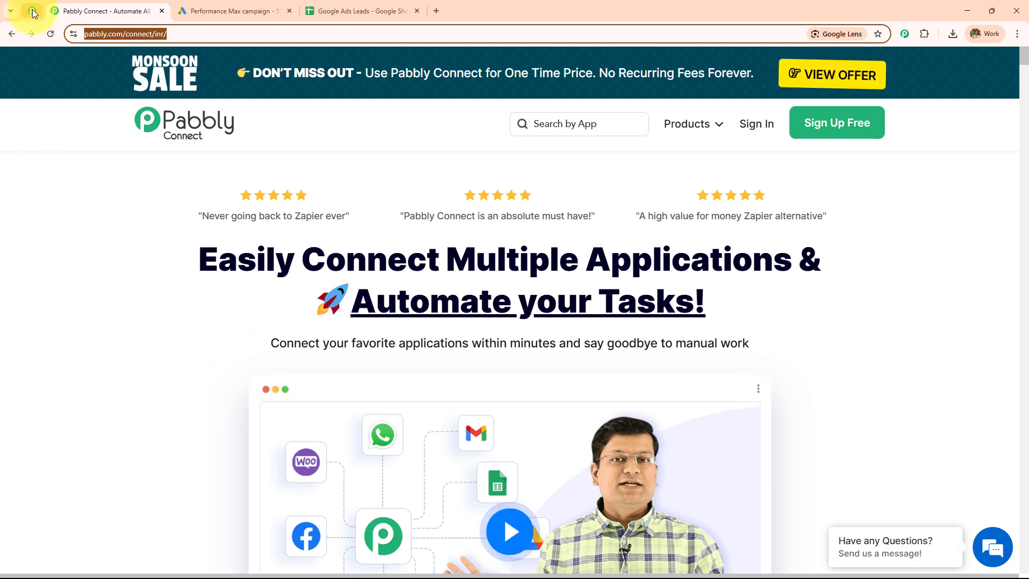
pyautogui.scroll(-4, 199, 244)
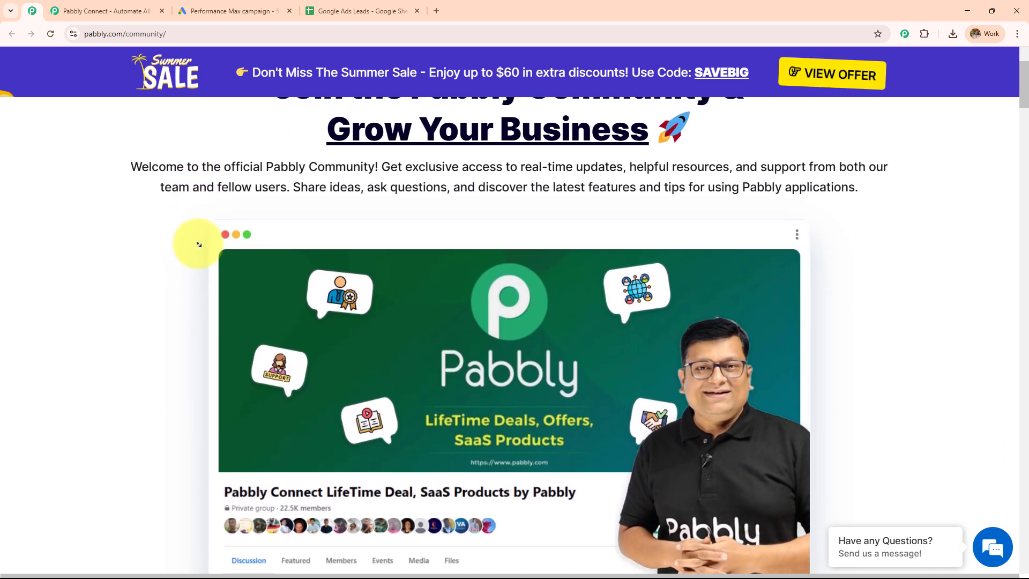
pyautogui.scroll(-4, 199, 244)
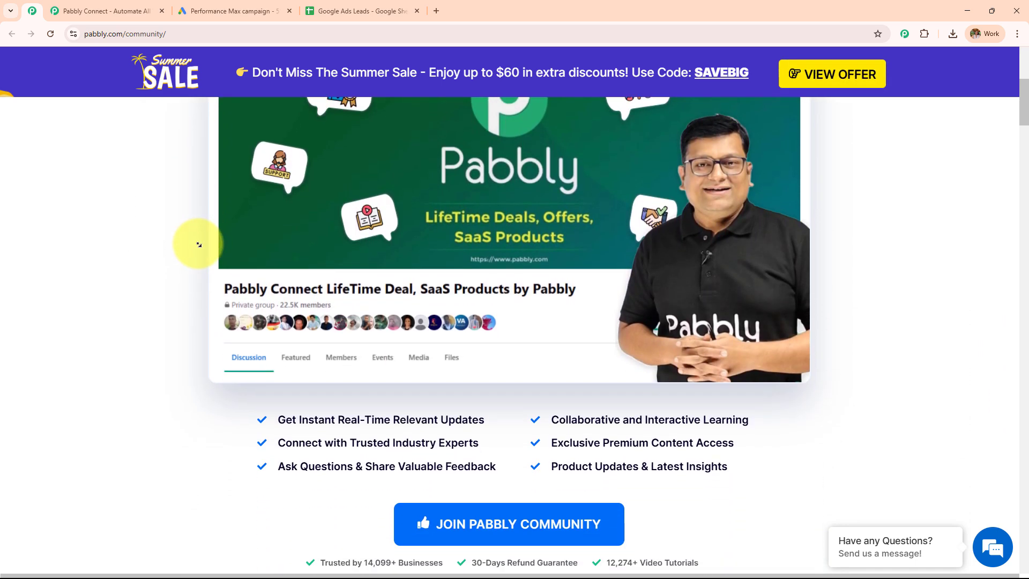
pyautogui.scroll(-4, 199, 244)
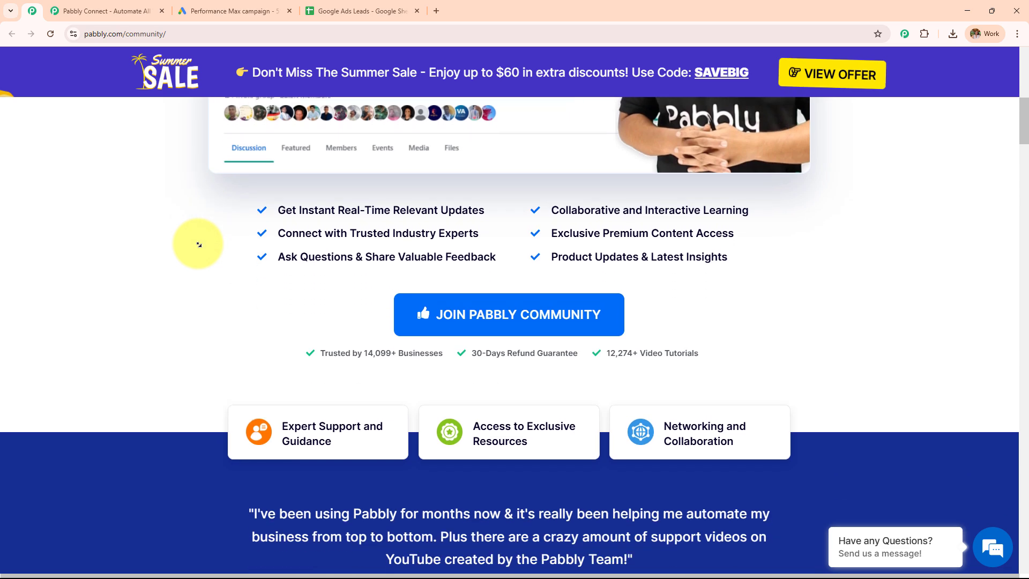
pyautogui.scroll(-4, 199, 245)
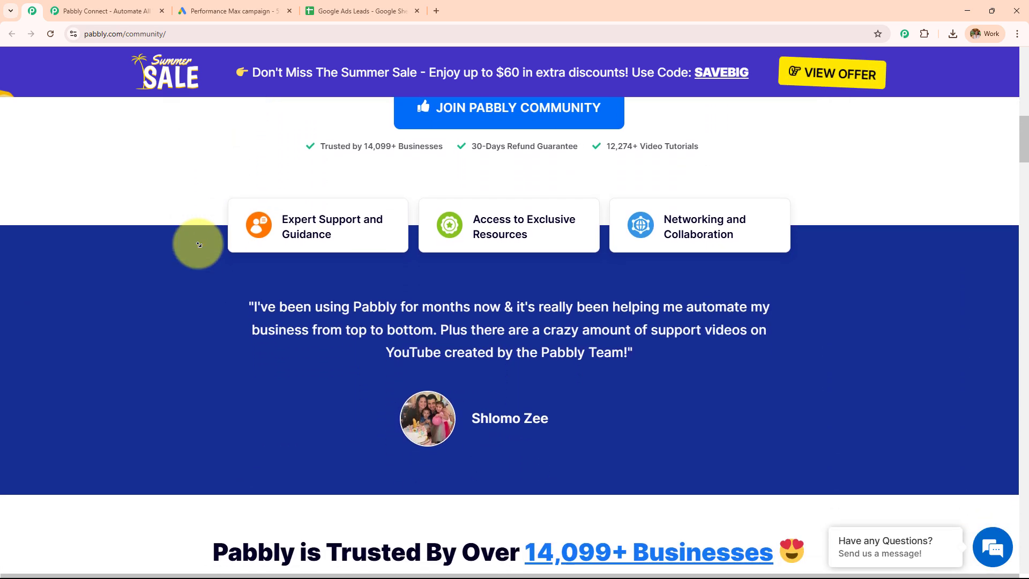
pyautogui.scroll(-4, 199, 245)
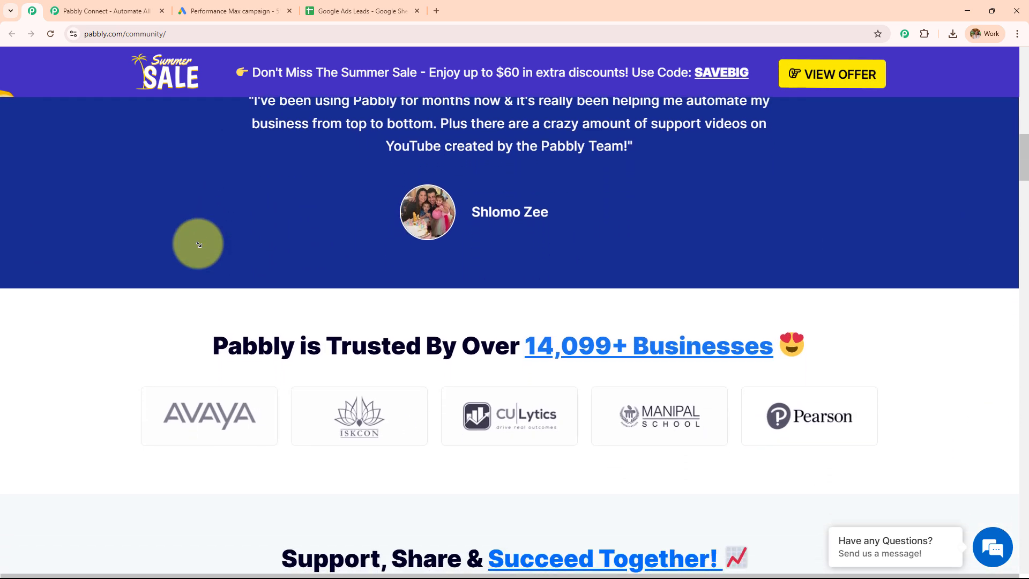
pyautogui.scroll(-4, 199, 244)
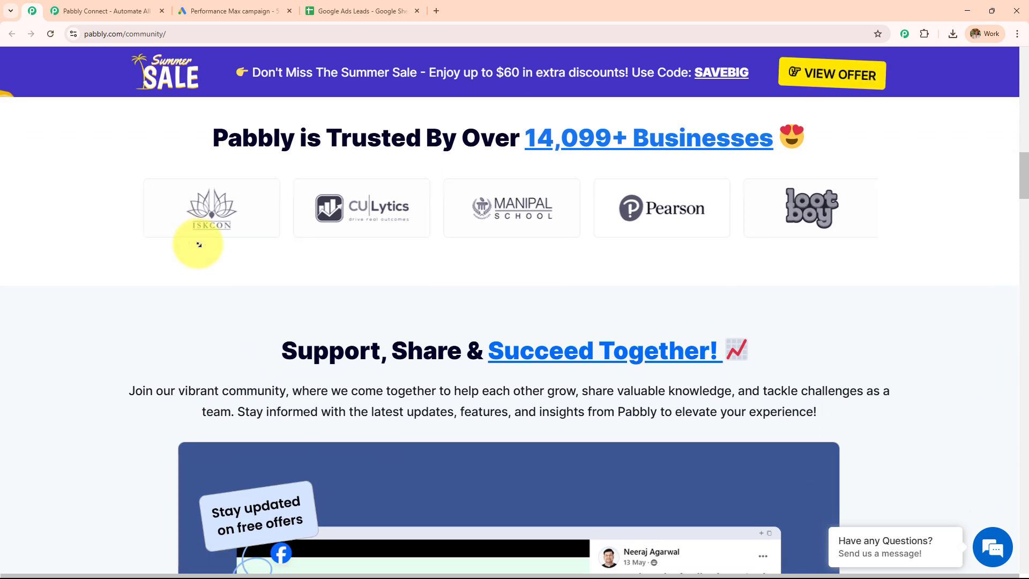
pyautogui.scroll(-4, 198, 245)
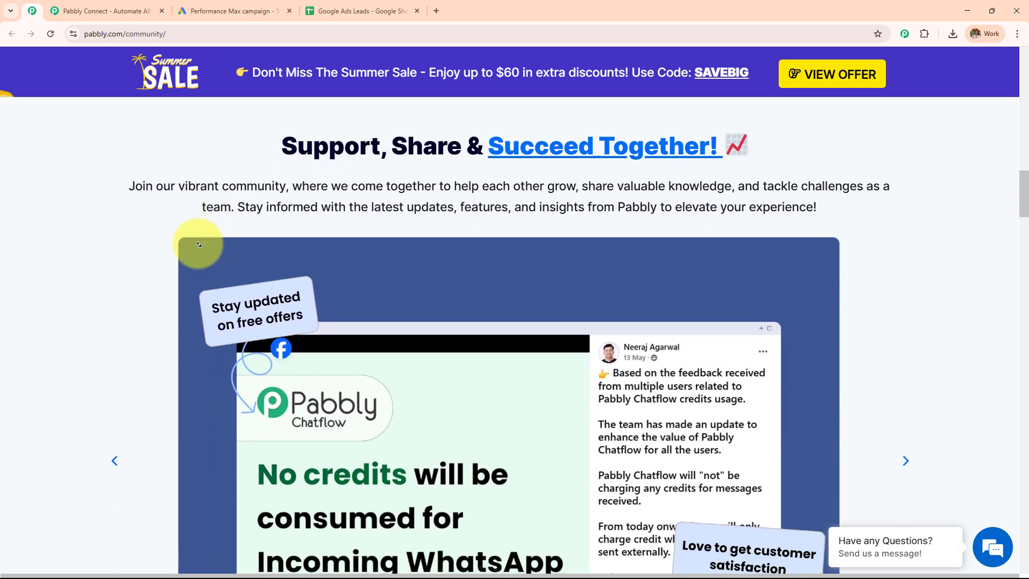
pyautogui.scroll(-4, 199, 244)
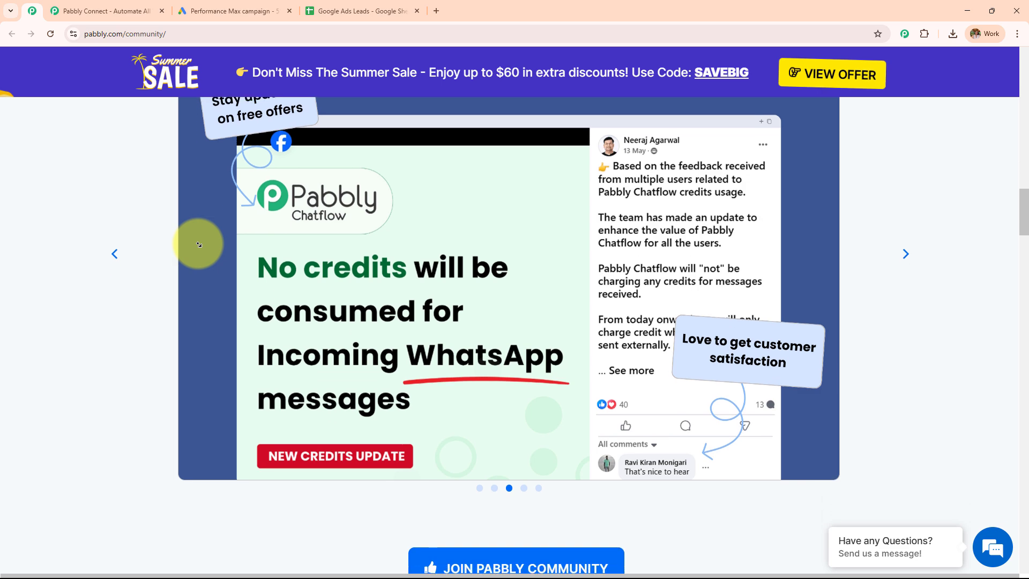
pyautogui.scroll(-4, 199, 245)
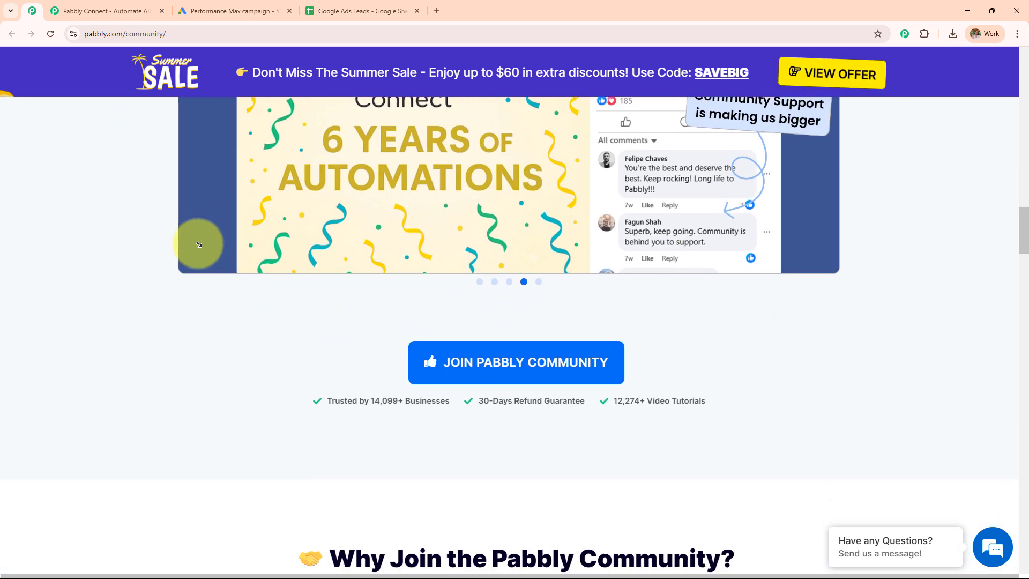
pyautogui.scroll(-4, 199, 245)
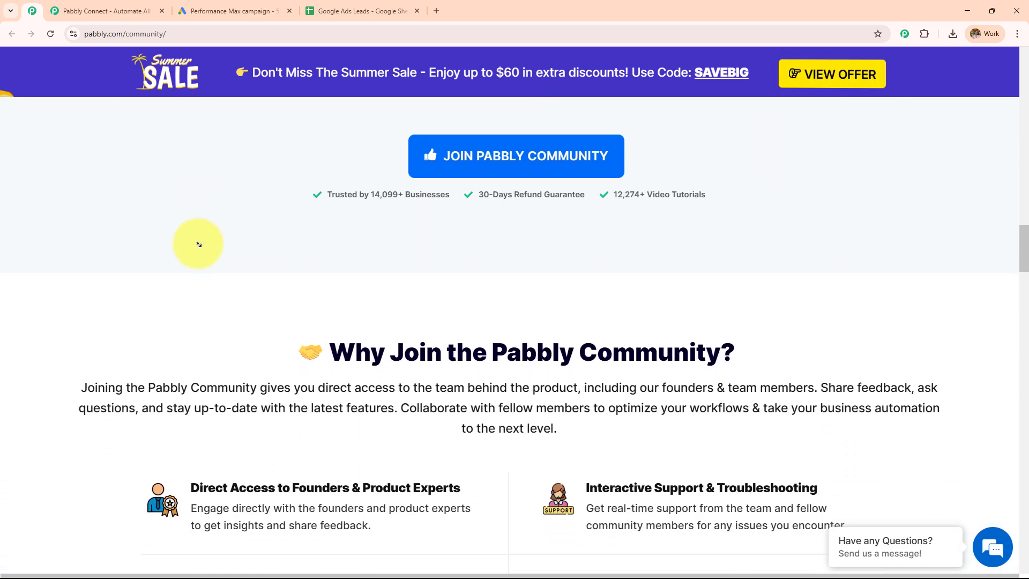
pyautogui.scroll(-4, 199, 245)
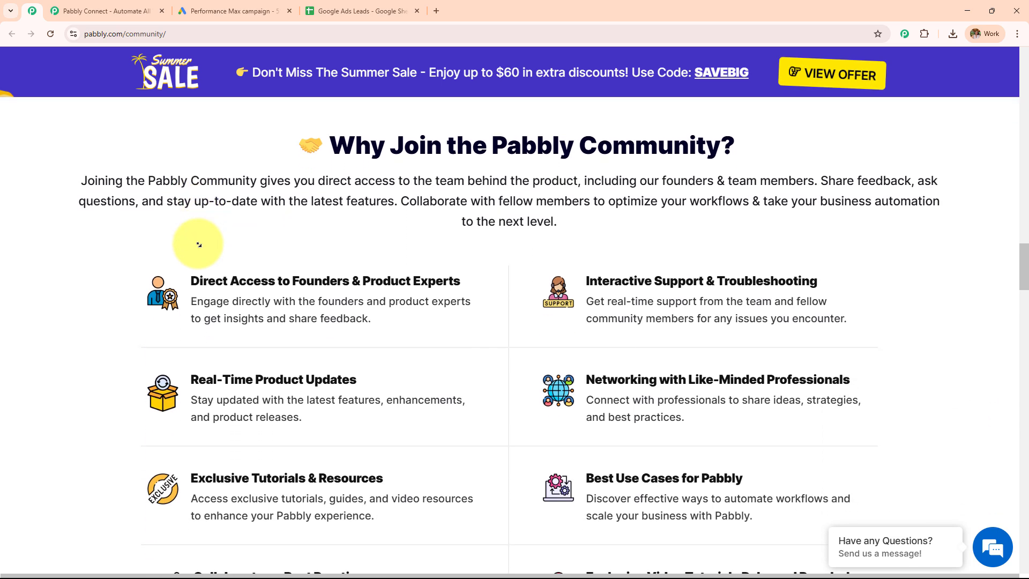
pyautogui.scroll(-4, 199, 244)
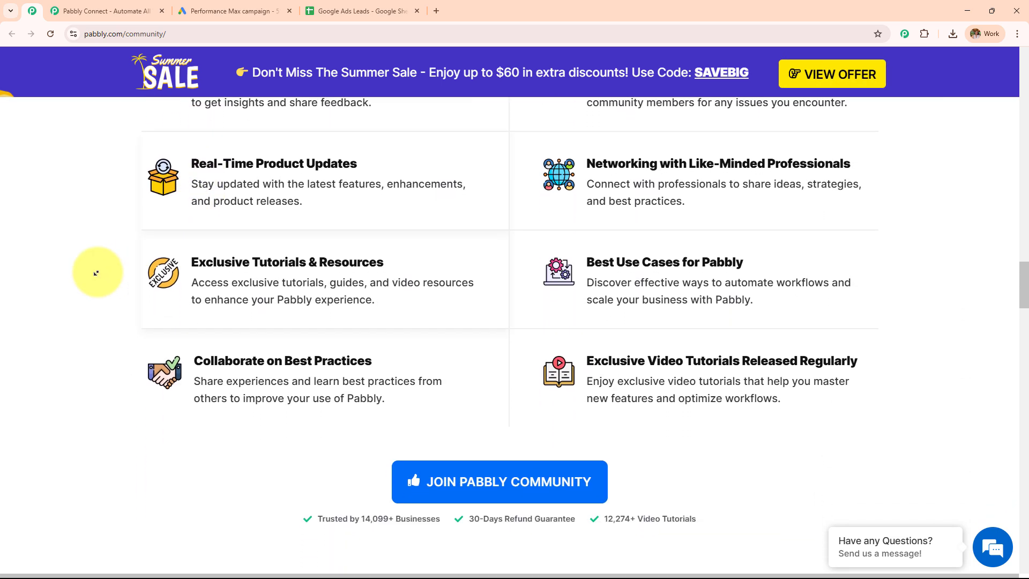
pyautogui.hotkey('ctrl', 'Tab')
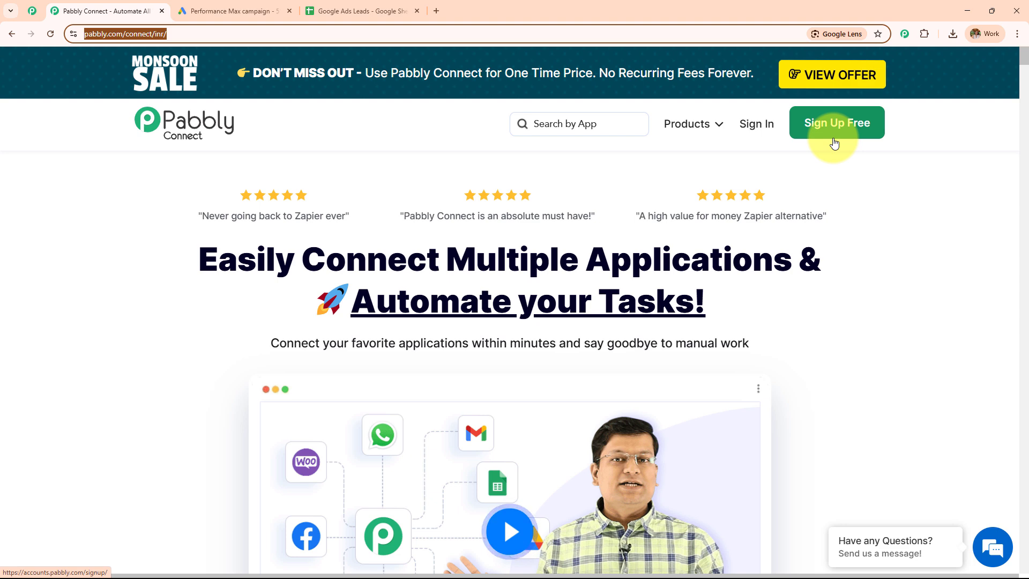
# Sign in to the Pabbly account and look over the All Pabbly Apps list.
pyautogui.click(771, 129)
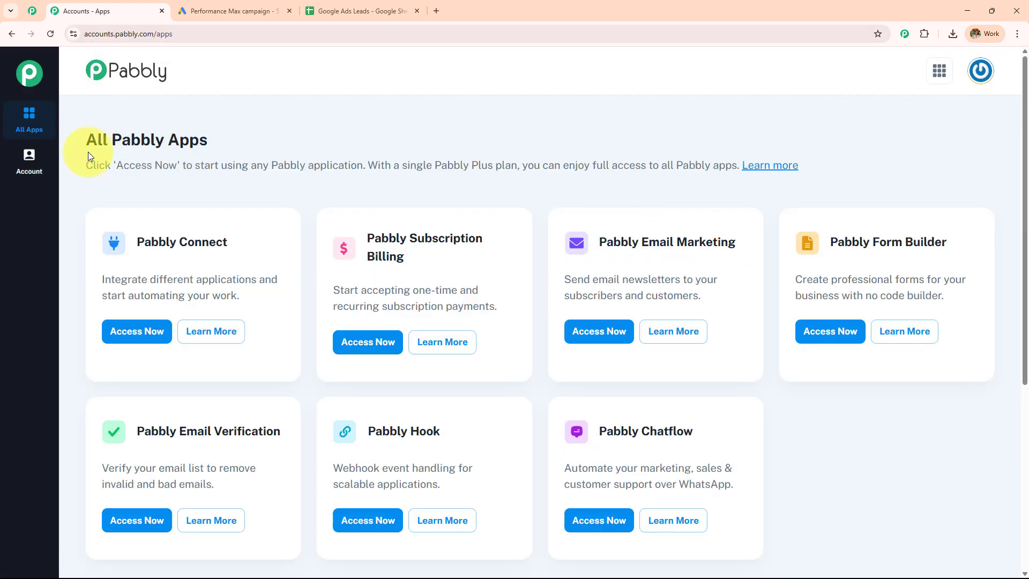
pyautogui.moveTo(268, 159); pyautogui.dragTo(778, 190)
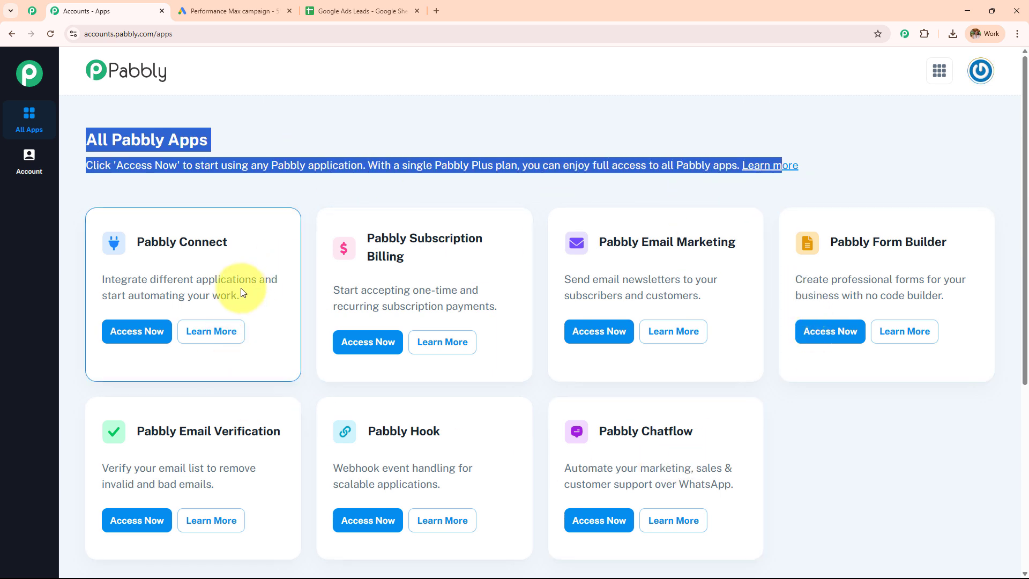
pyautogui.moveTo(131, 239); pyautogui.dragTo(369, 241)
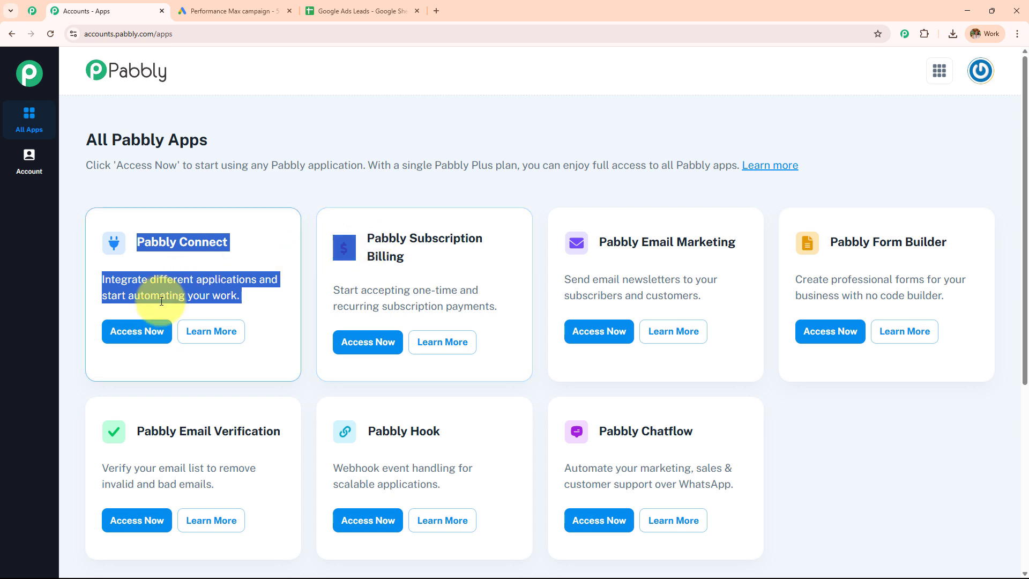
# Open the Pabbly Connect dashboard, then open and dismiss the Create Folder form.
pyautogui.click(140, 332)
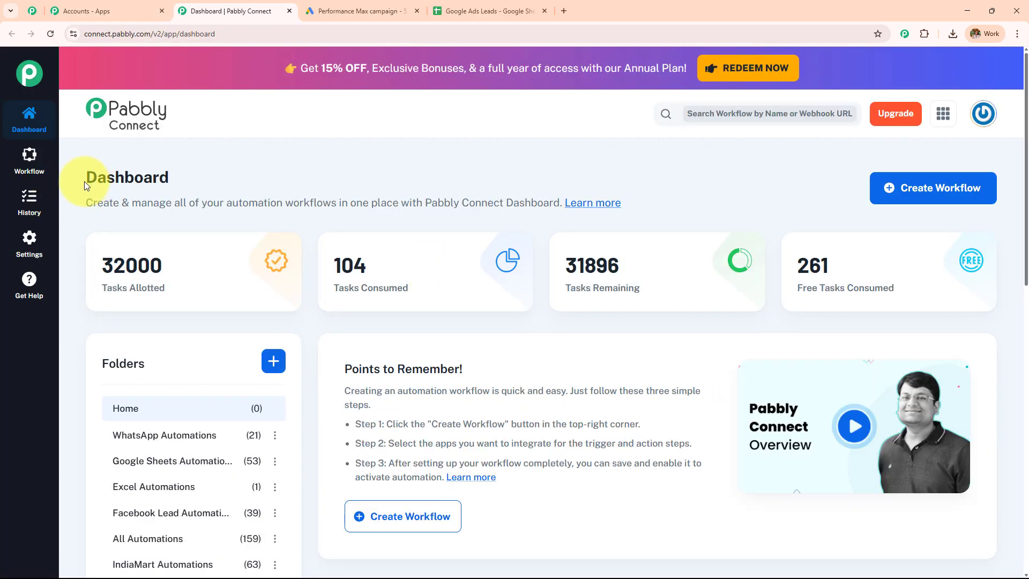
pyautogui.moveTo(85, 181); pyautogui.dragTo(315, 187)
pyautogui.scroll(-7, 632, 379)
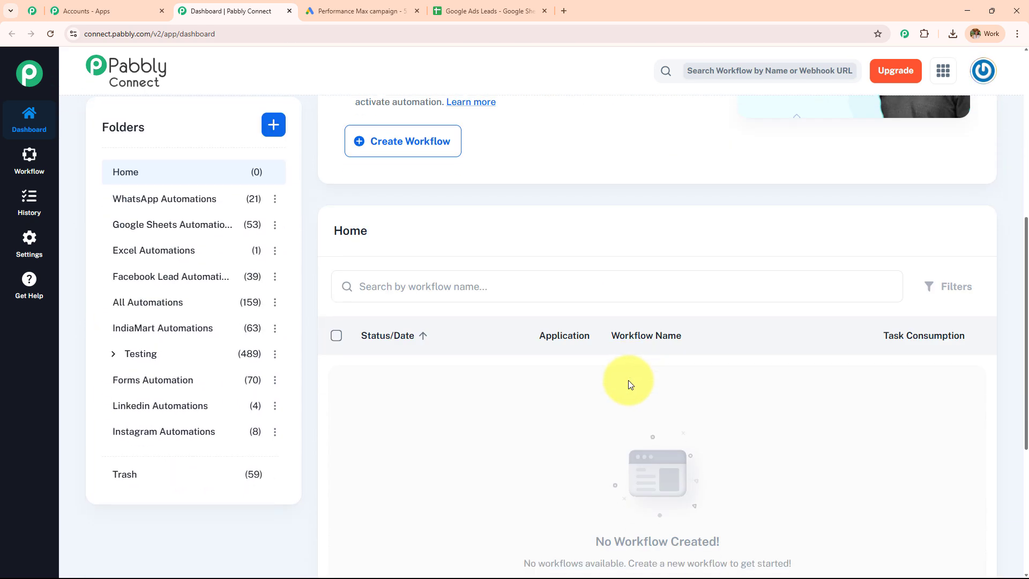
pyautogui.scroll(6, 207, 406)
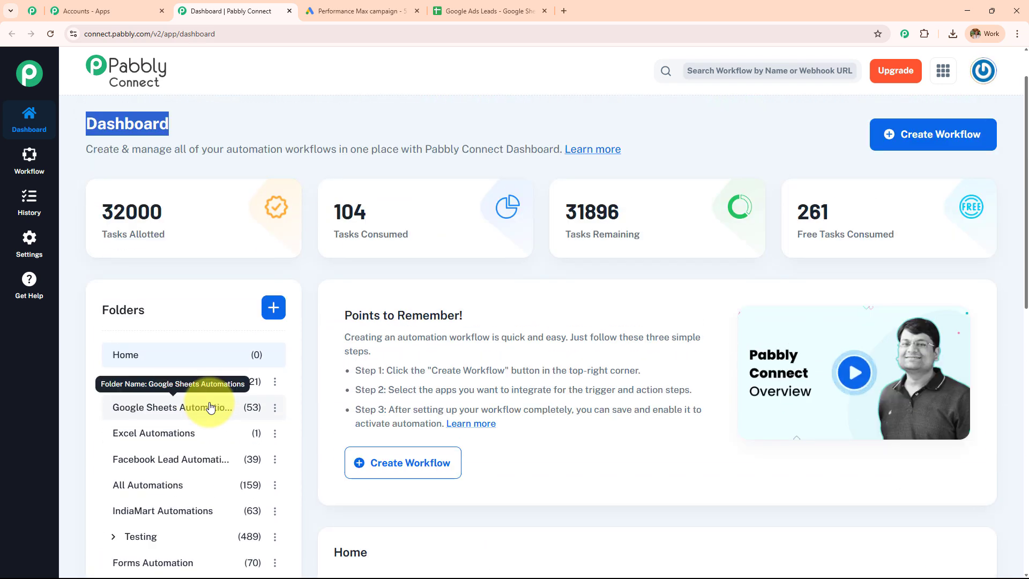
pyautogui.click(276, 316)
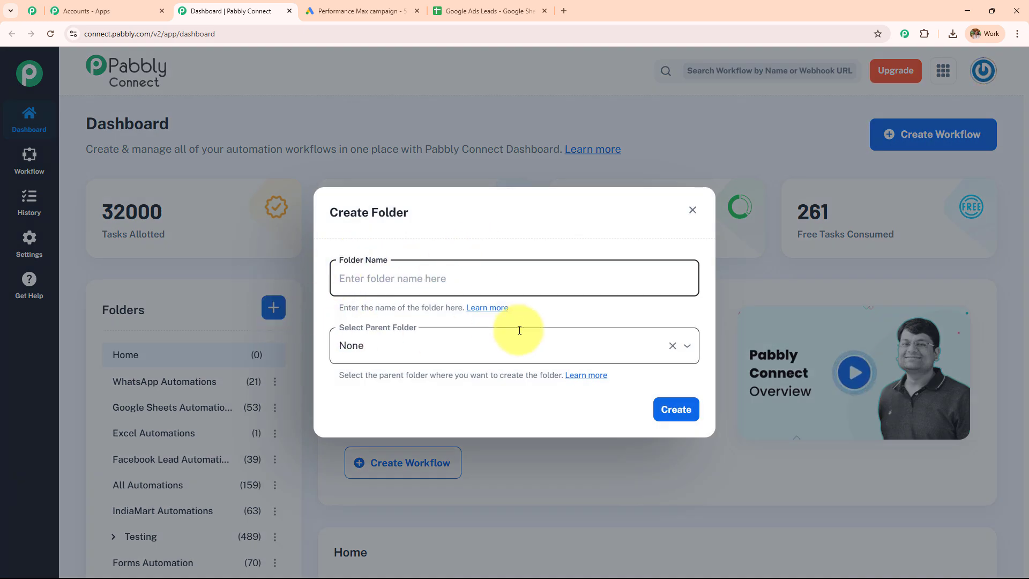
pyautogui.click(691, 210)
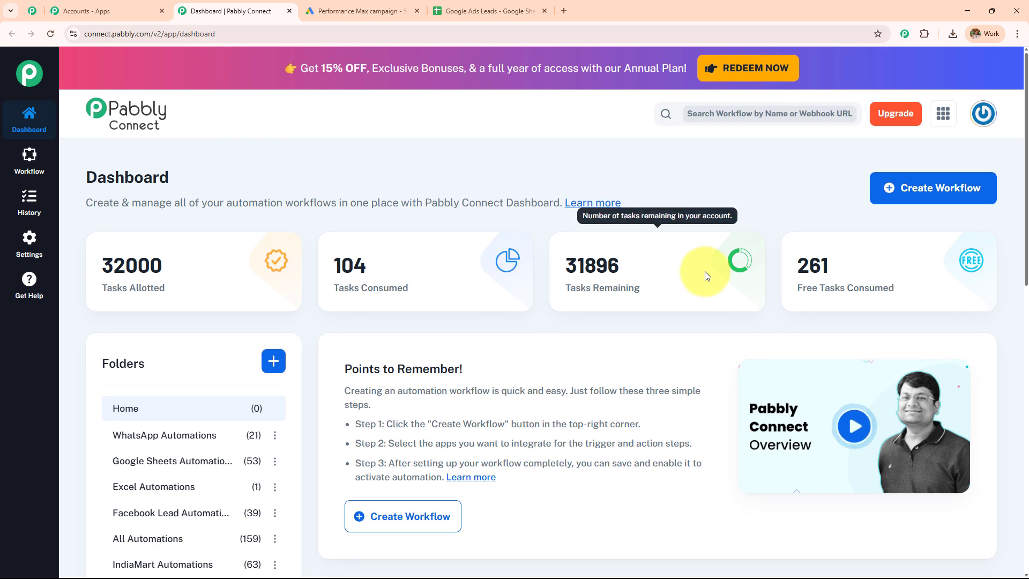
# Start a new workflow named 'Sync Leads from Google Ads to Google Sheets'.
pyautogui.click(919, 194)
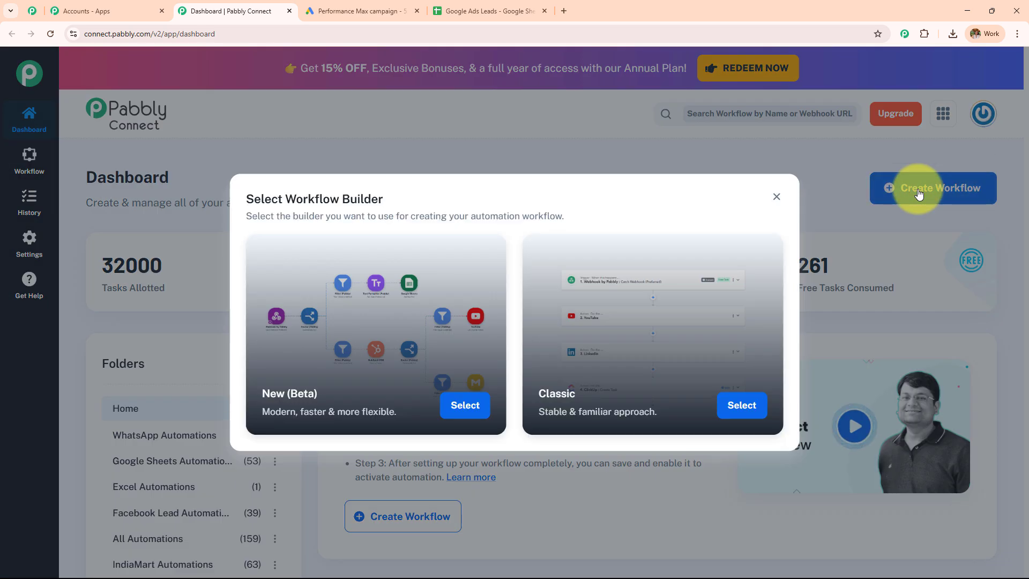
pyautogui.moveTo(287, 202); pyautogui.dragTo(476, 205)
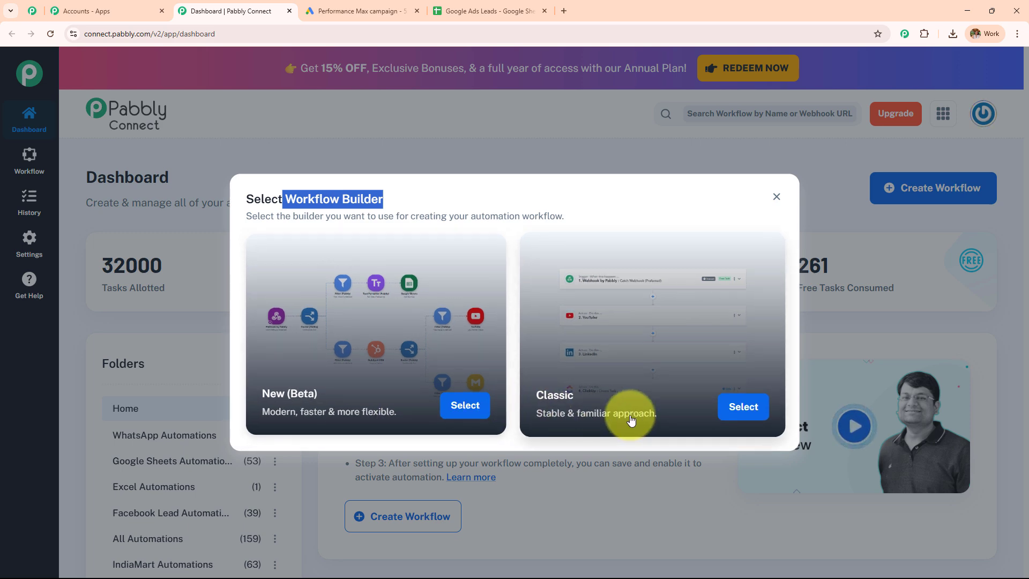
pyautogui.click(470, 407)
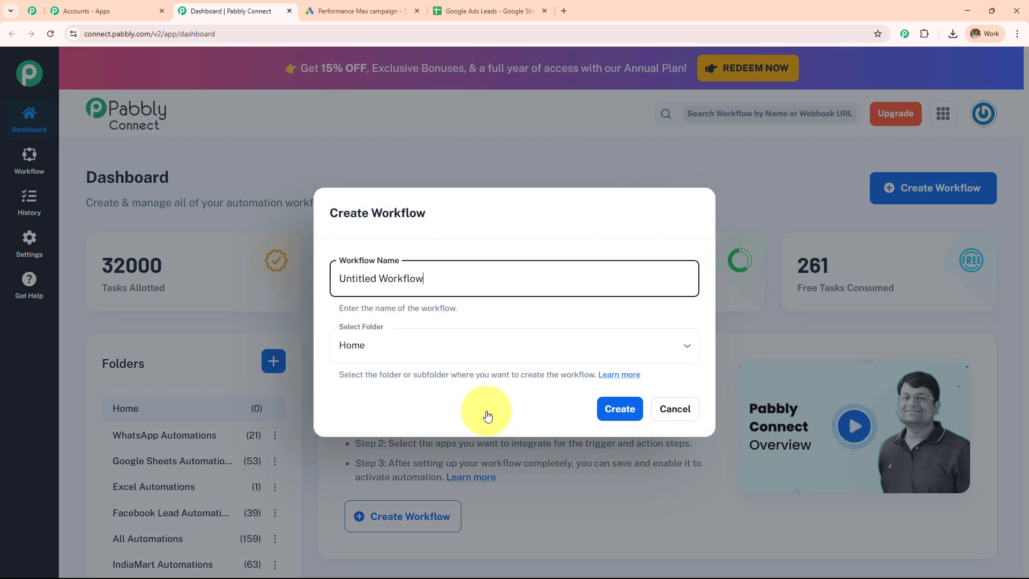
pyautogui.moveTo(435, 282); pyautogui.dragTo(285, 290)
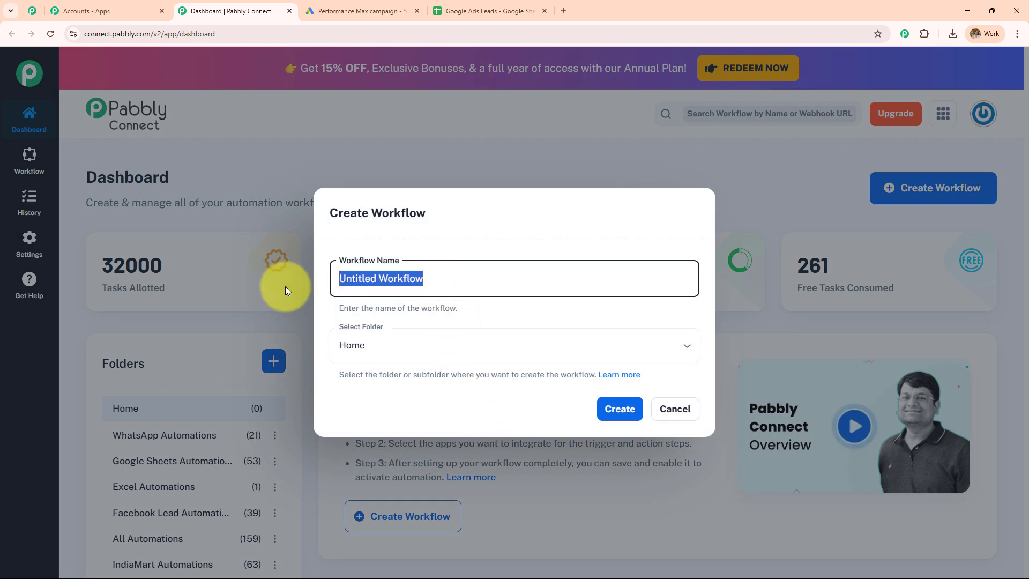
pyautogui.press('BackSpace')
pyautogui.write('Sync Leads from Google Ads to Google Sheets')
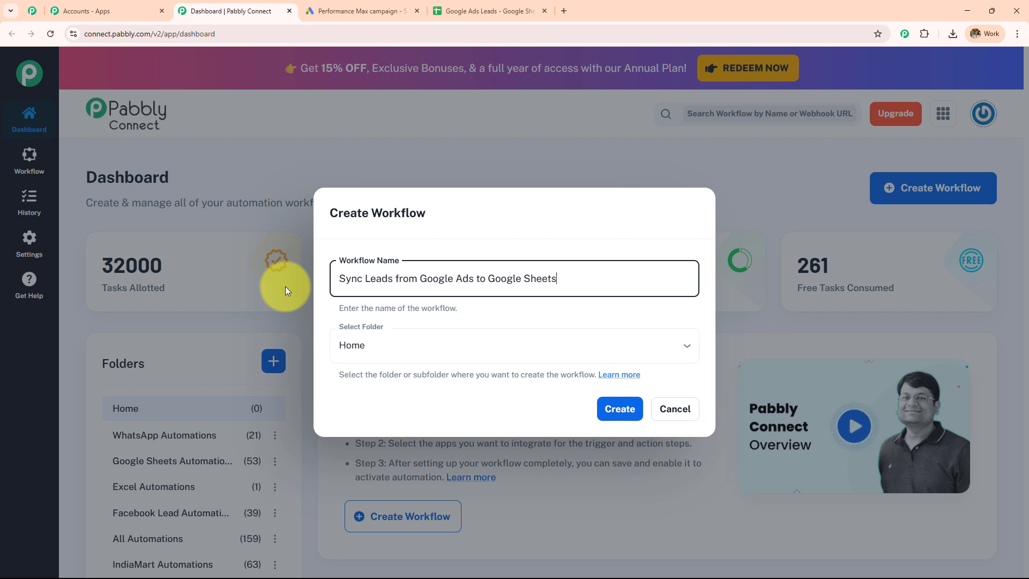
# Put the workflow in the Google Sheets Automations folder and create it.
pyautogui.click(409, 347)
pyautogui.scroll(-5, 440, 284)
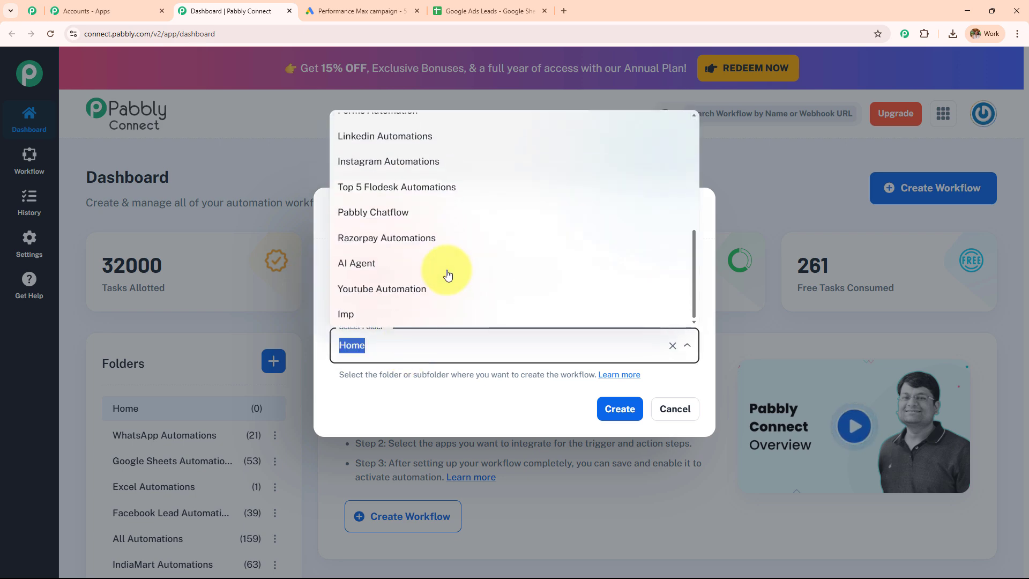
pyautogui.scroll(4, 447, 275)
pyautogui.scroll(-4, 448, 275)
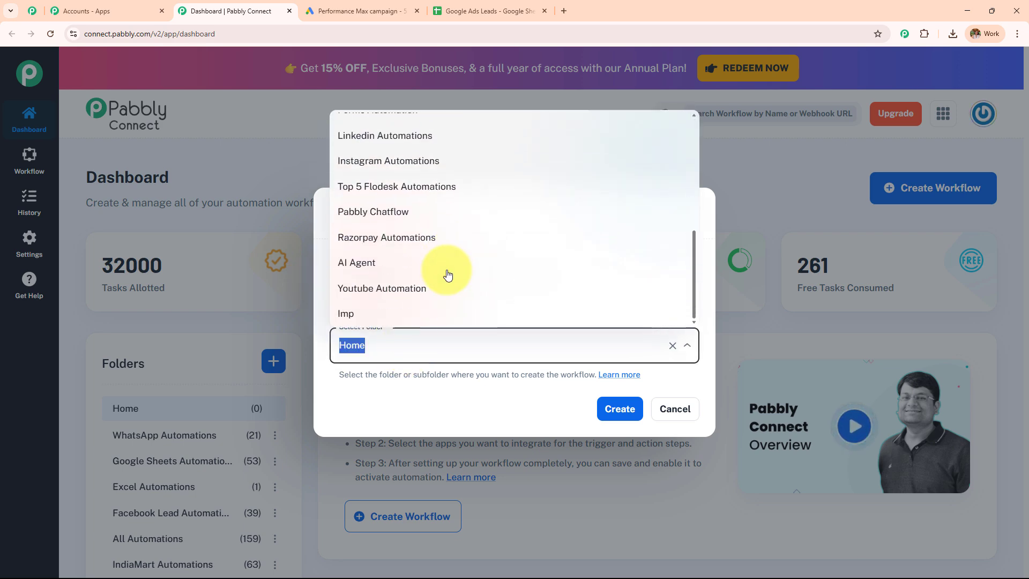
pyautogui.scroll(5, 448, 275)
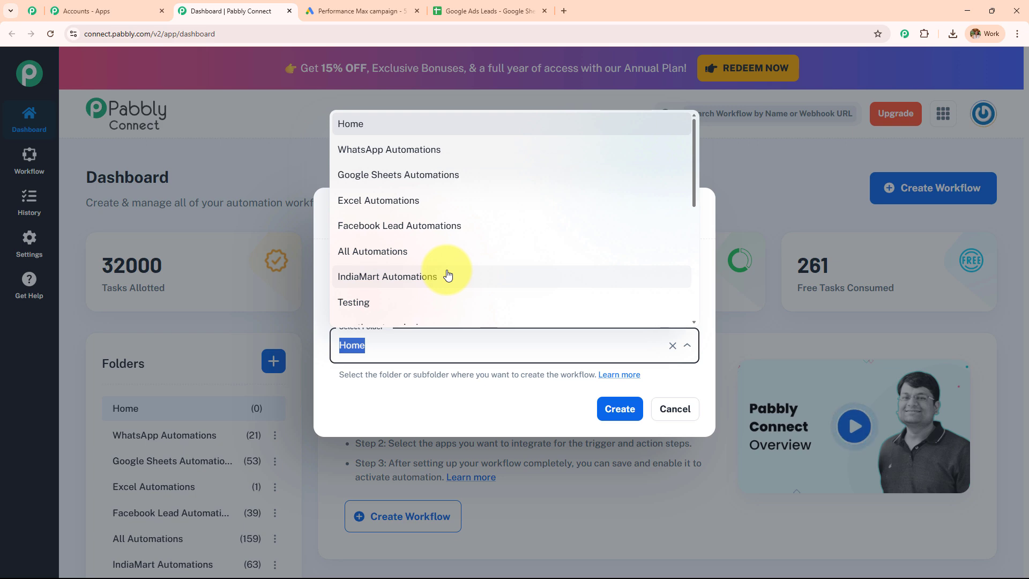
pyautogui.click(425, 173)
pyautogui.click(636, 407)
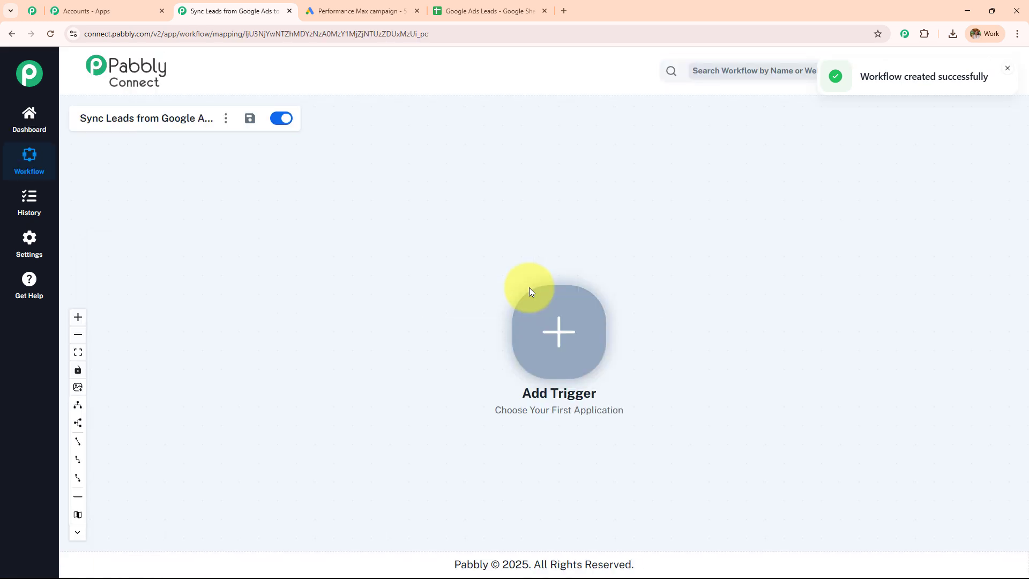
# Move the Add Trigger node up and left on the canvas and zoom in.
pyautogui.moveTo(566, 336); pyautogui.dragTo(380, 300)
pyautogui.scroll(3, 379, 301)
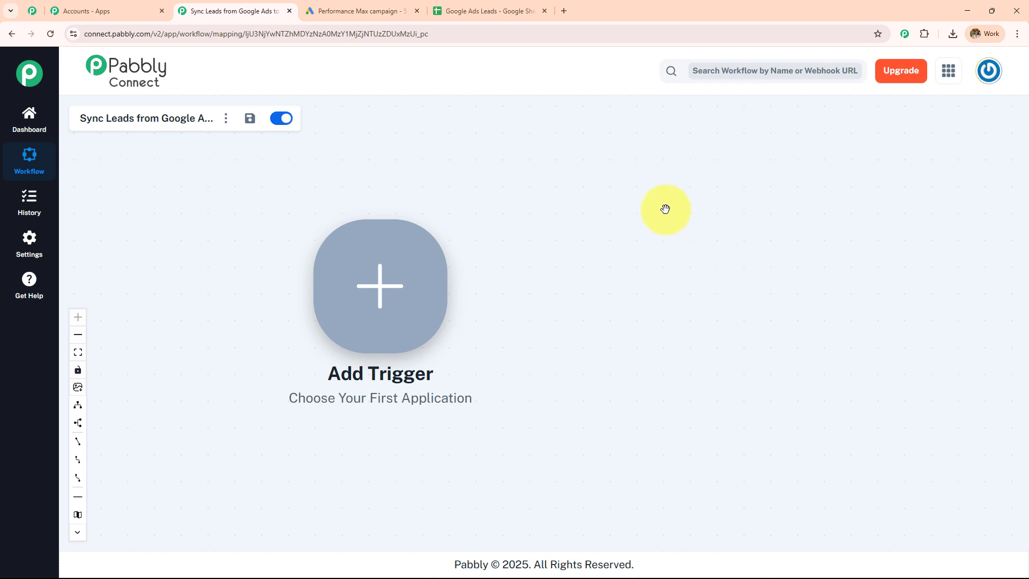
pyautogui.click(375, 10)
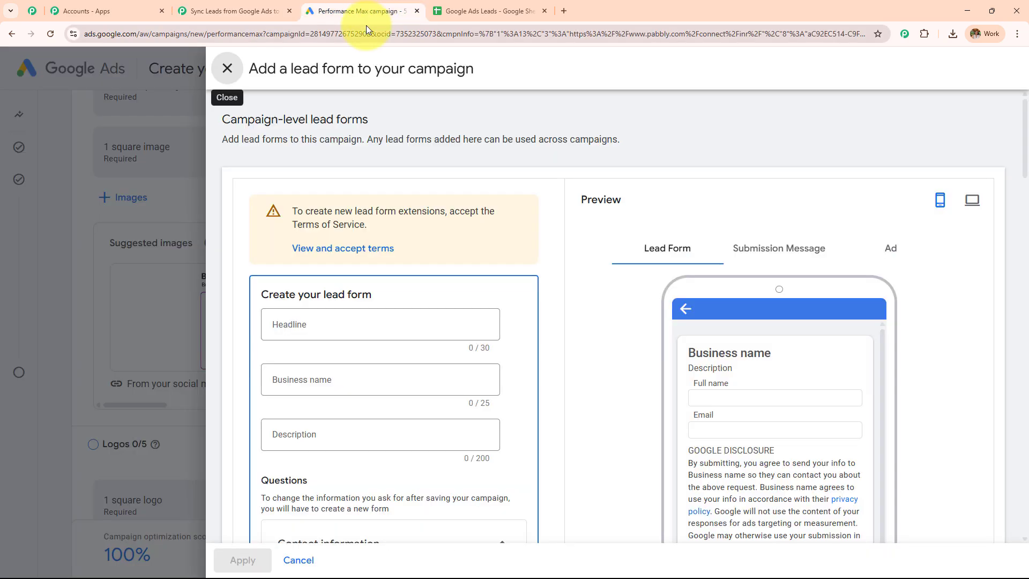
pyautogui.click(488, 10)
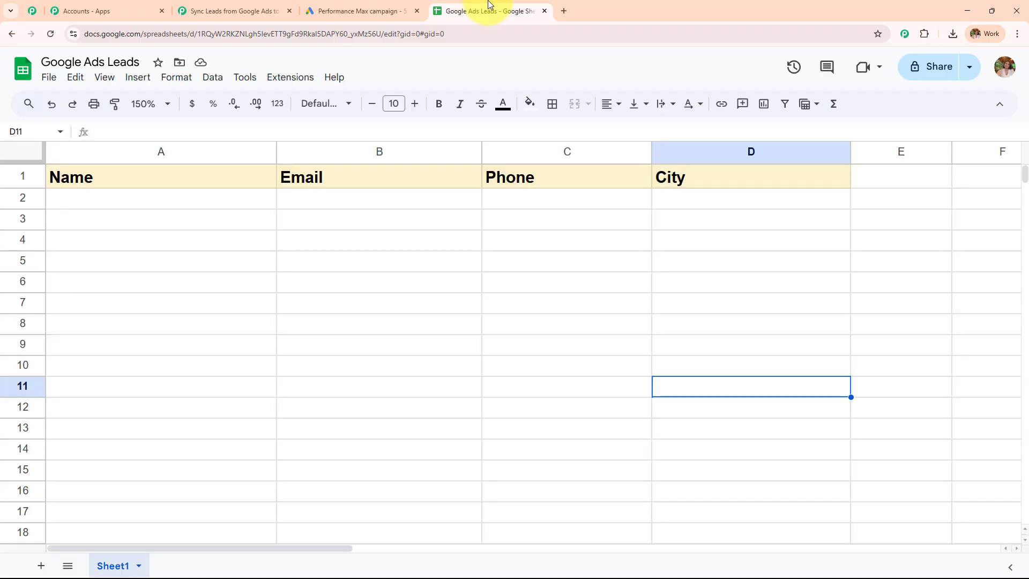
pyautogui.click(360, 10)
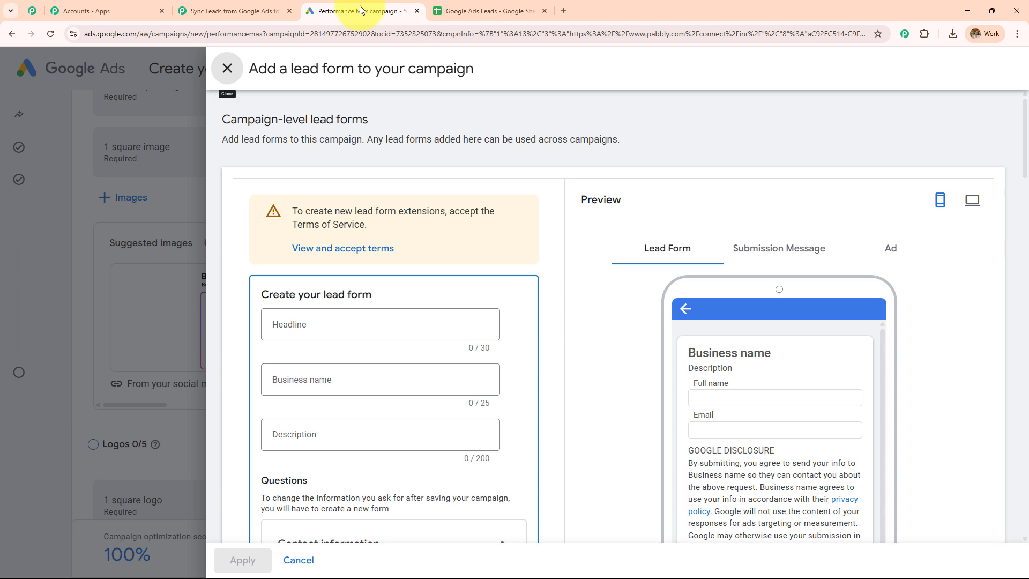
pyautogui.click(239, 4)
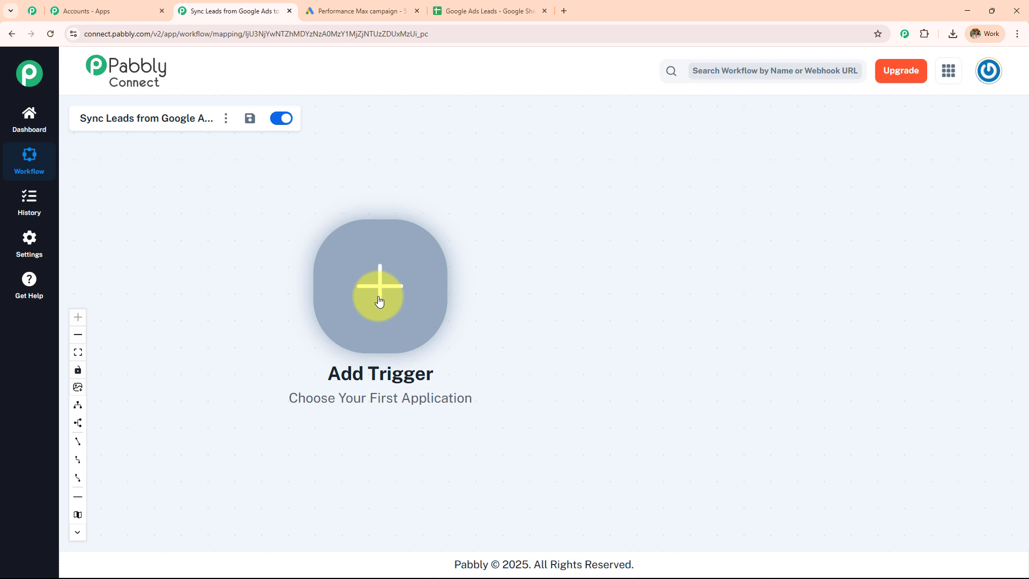
pyautogui.click(335, 11)
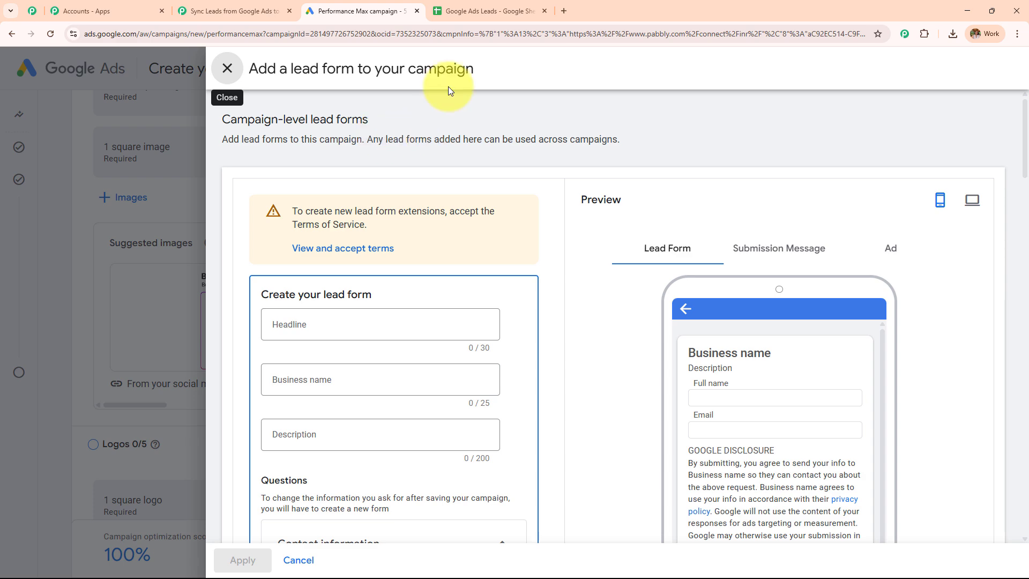
pyautogui.click(491, 10)
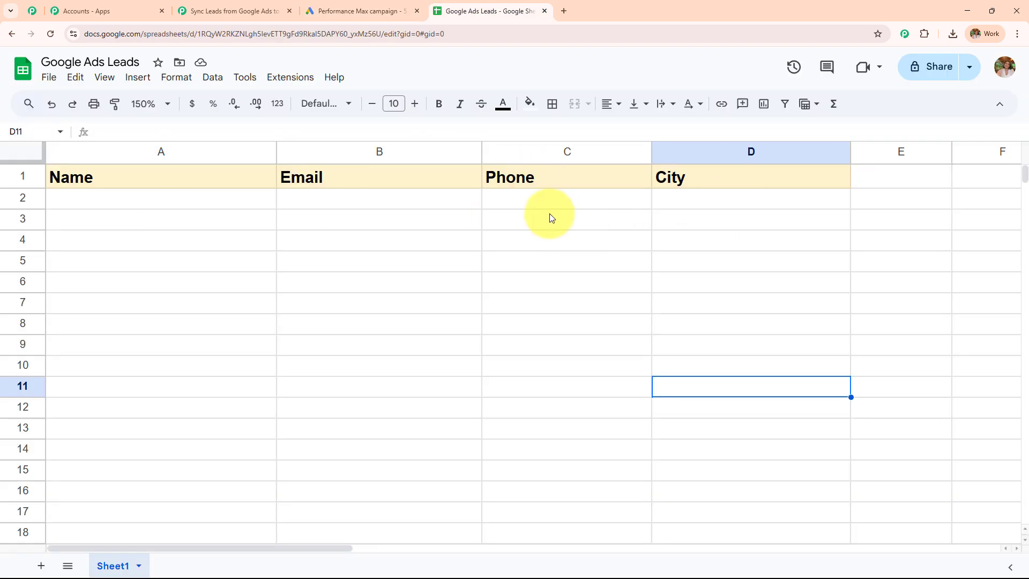
pyautogui.click(195, 11)
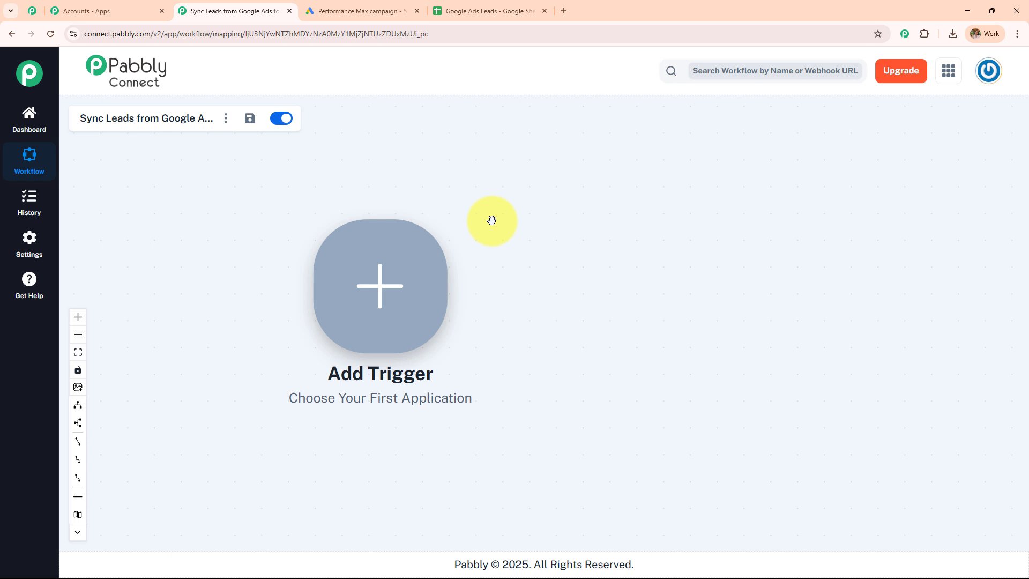
# Set the trigger to Google Ads with the New Lead Form Entry event and connect it.
pyautogui.click(395, 292)
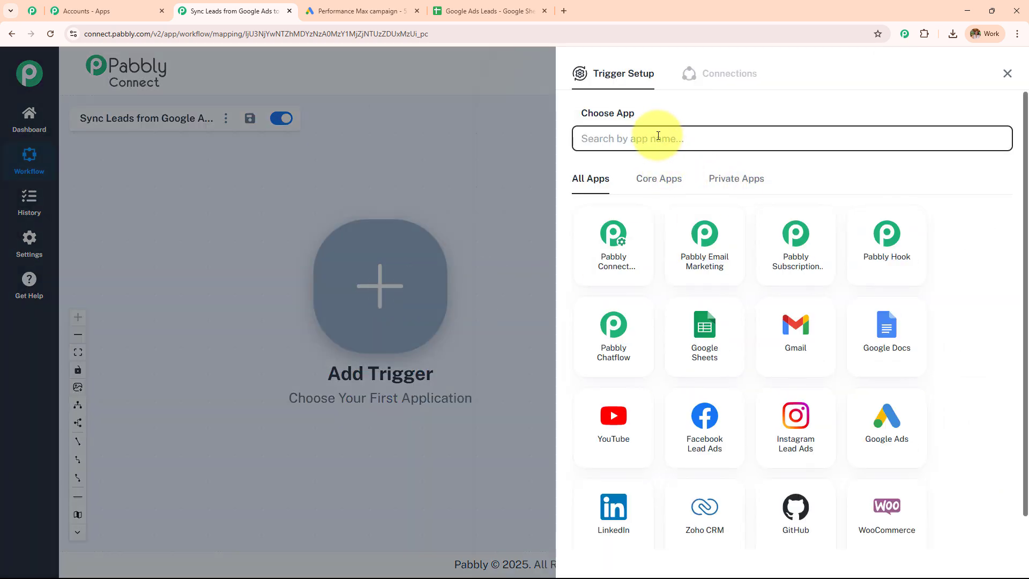
pyautogui.write('Goog')
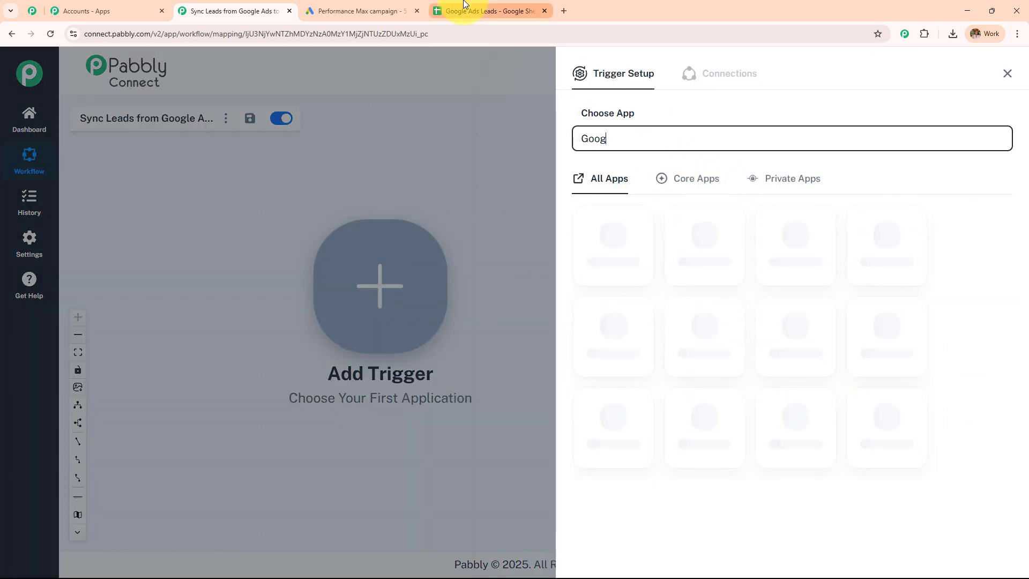
pyautogui.write('le ads')
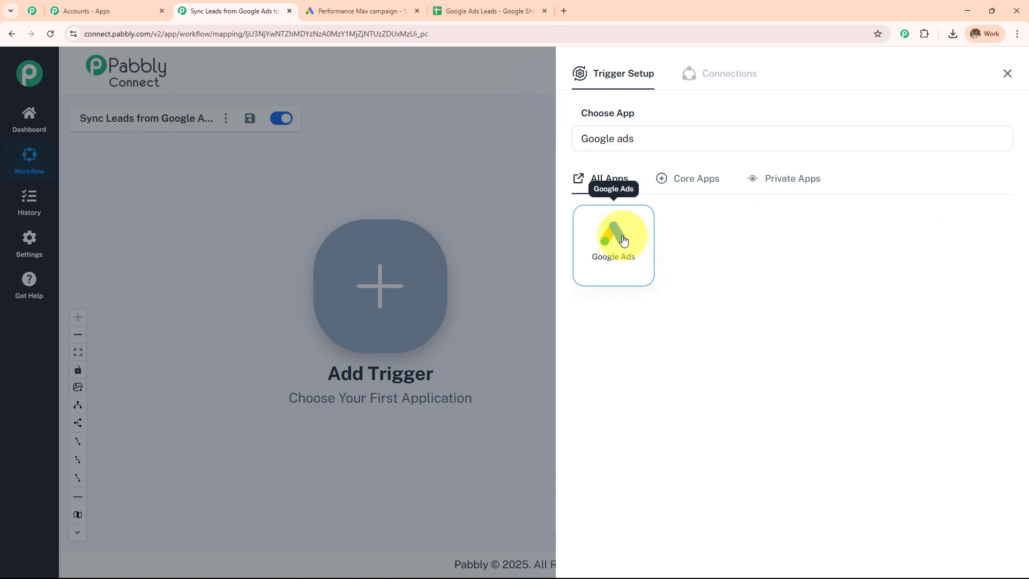
pyautogui.click(623, 241)
pyautogui.click(627, 200)
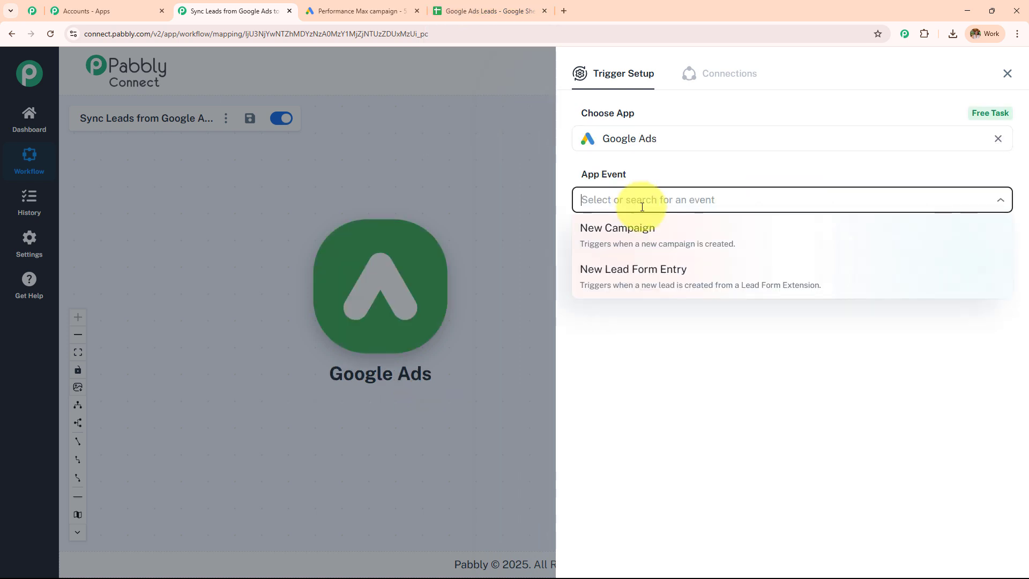
pyautogui.click(652, 275)
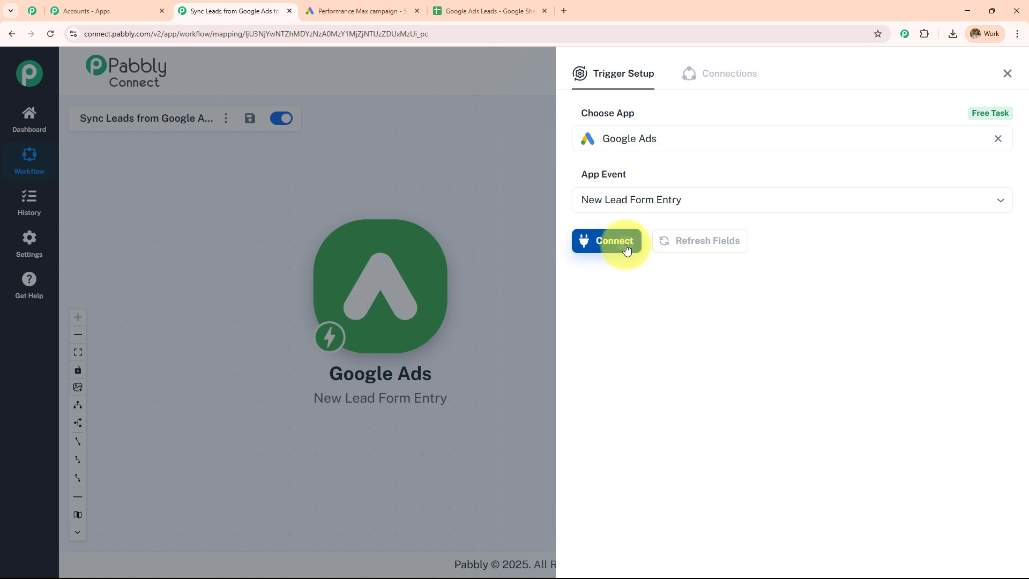
pyautogui.click(626, 249)
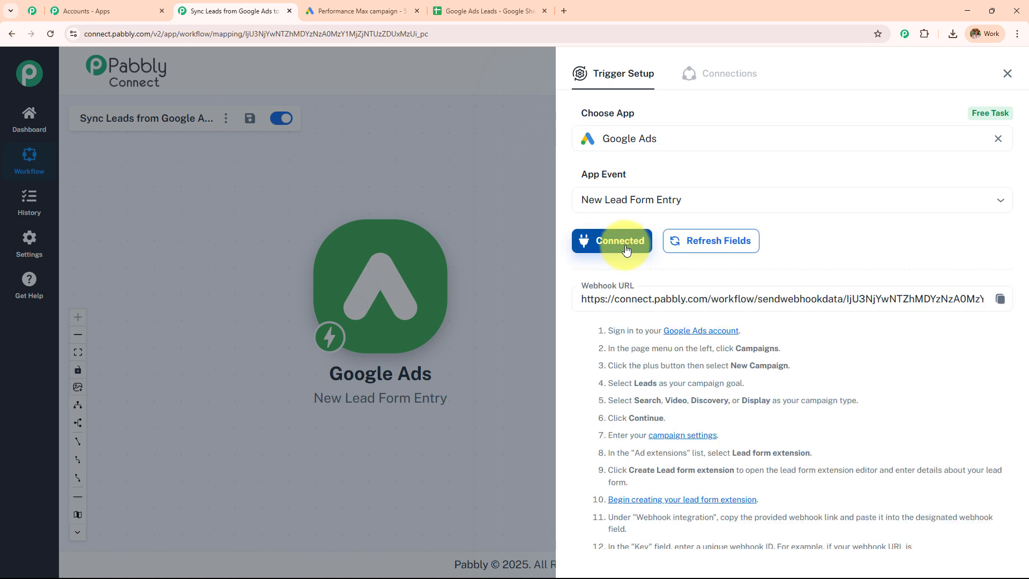
pyautogui.scroll(-3, 707, 209)
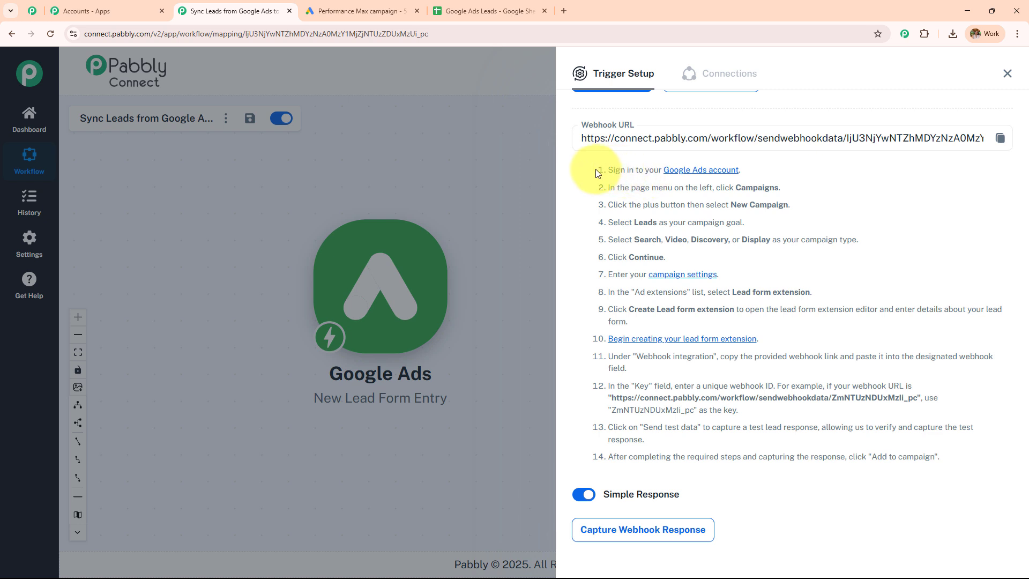
pyautogui.moveTo(596, 168); pyautogui.dragTo(877, 494)
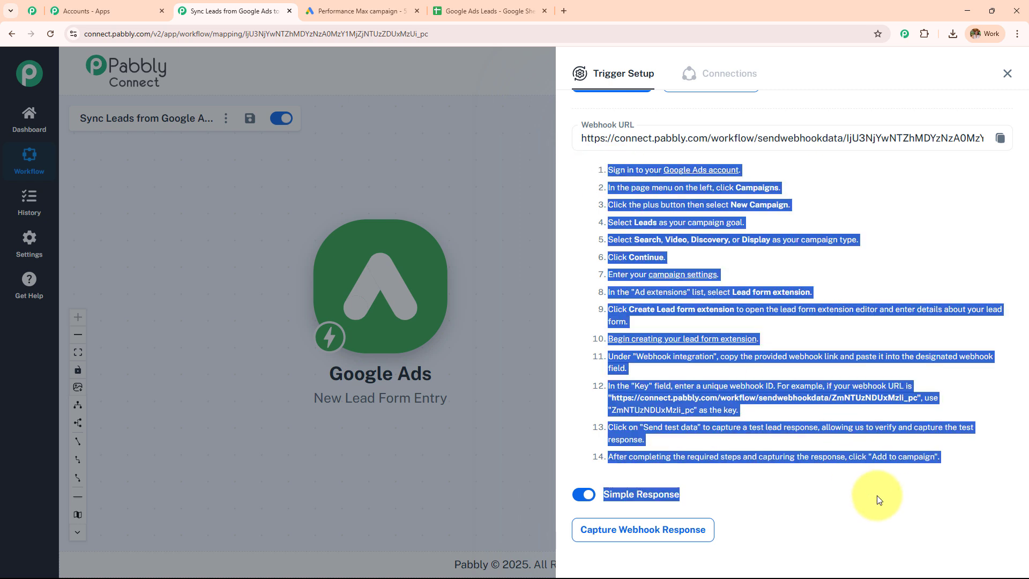
pyautogui.click(882, 204)
# Return to the Google Ads lead form editor and scroll through its questions.
pyautogui.click(357, 7)
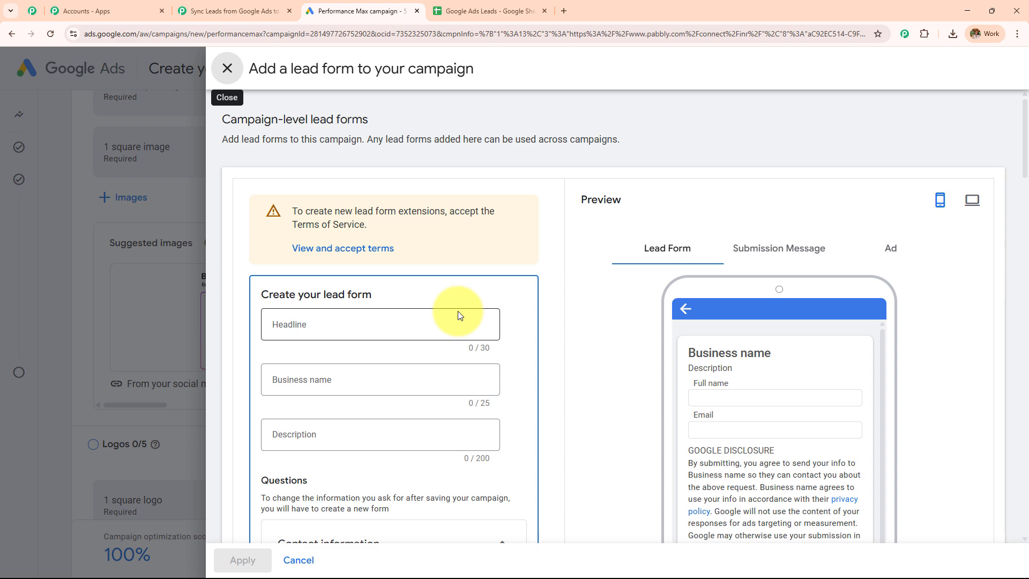
pyautogui.scroll(-3, 459, 316)
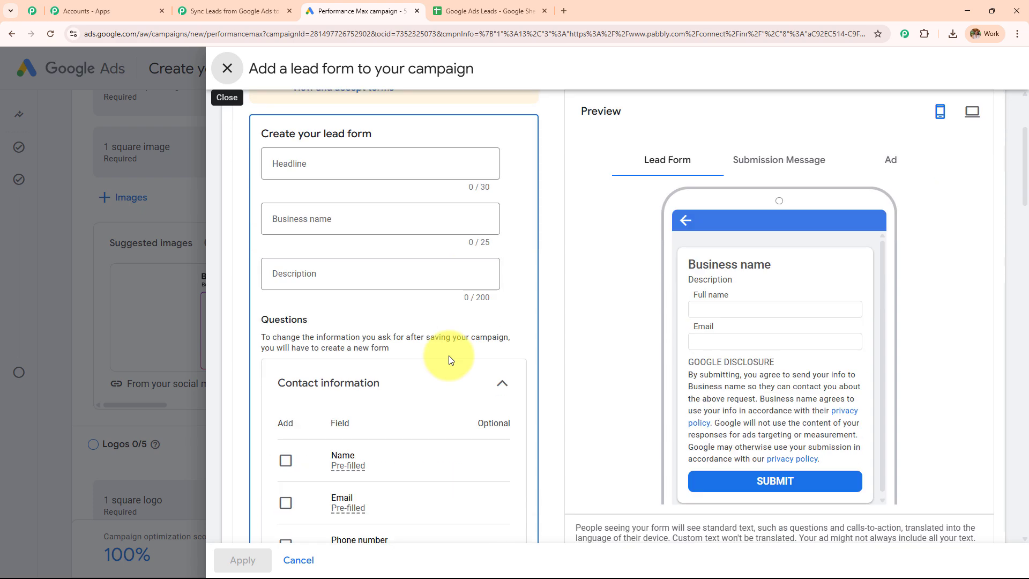
pyautogui.scroll(-10, 447, 356)
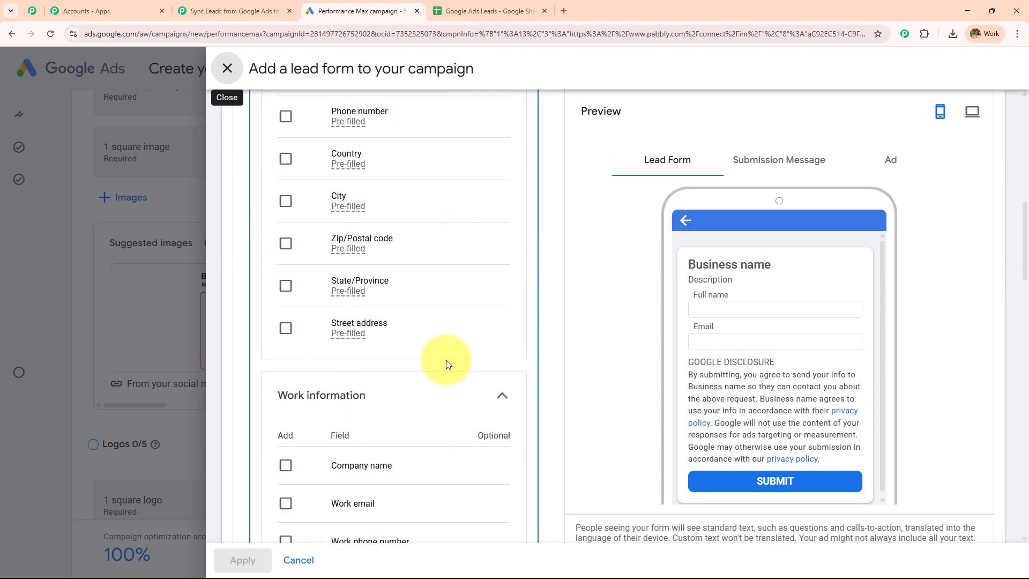
pyautogui.scroll(-10, 445, 367)
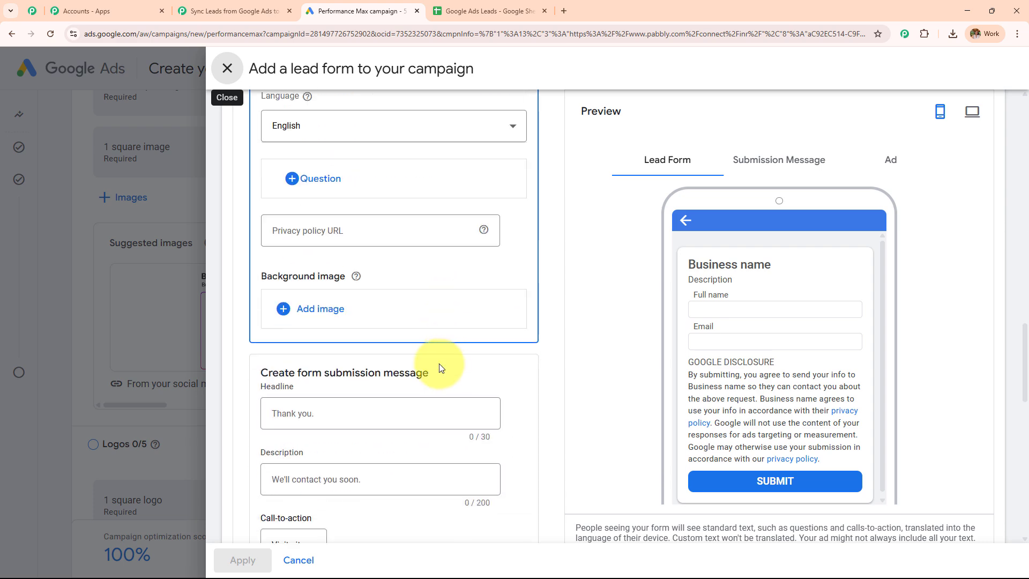
pyautogui.click(236, 10)
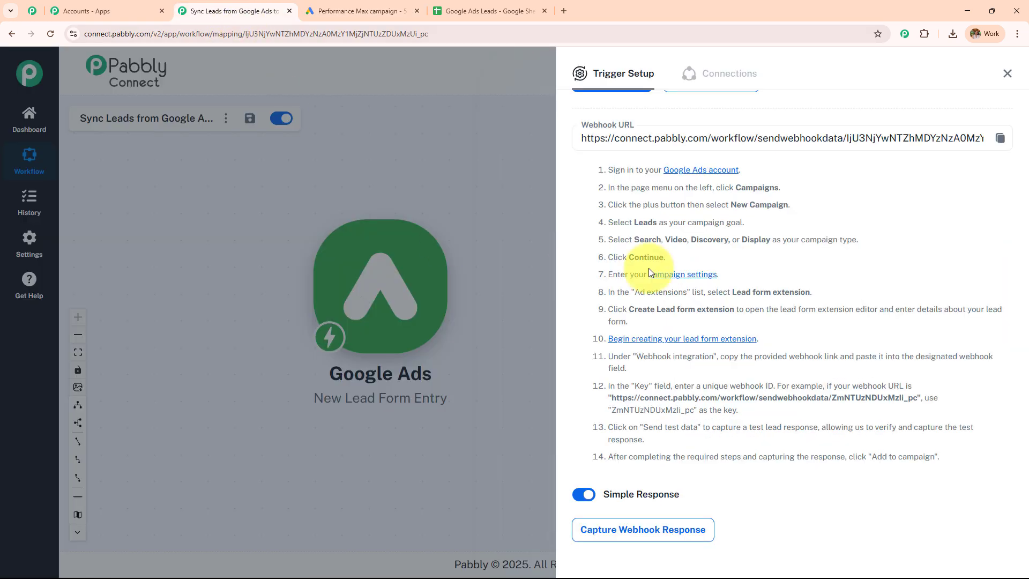
pyautogui.click(359, 11)
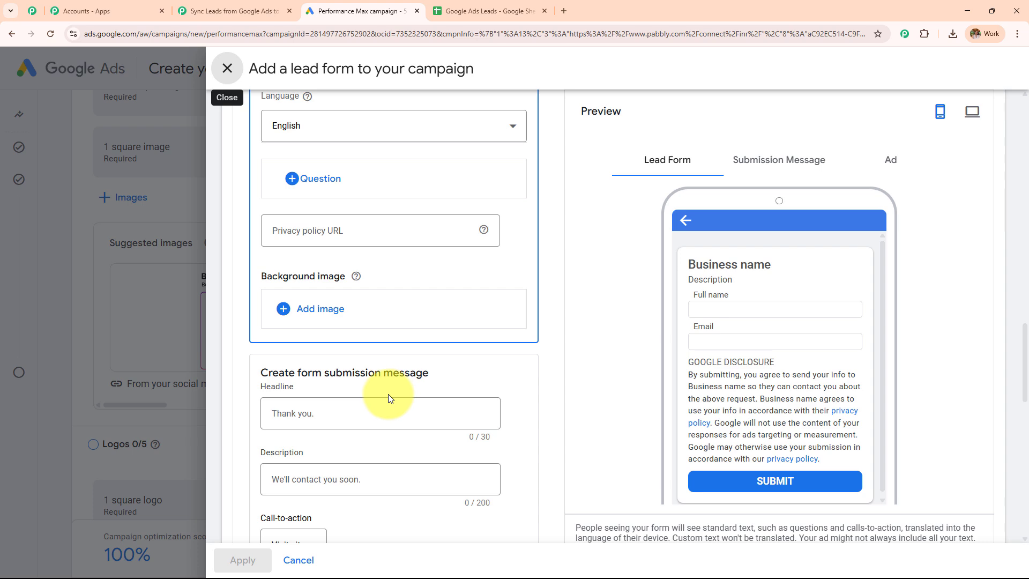
pyautogui.scroll(20, 388, 394)
pyautogui.scroll(-2, 374, 374)
pyautogui.scroll(3, 372, 376)
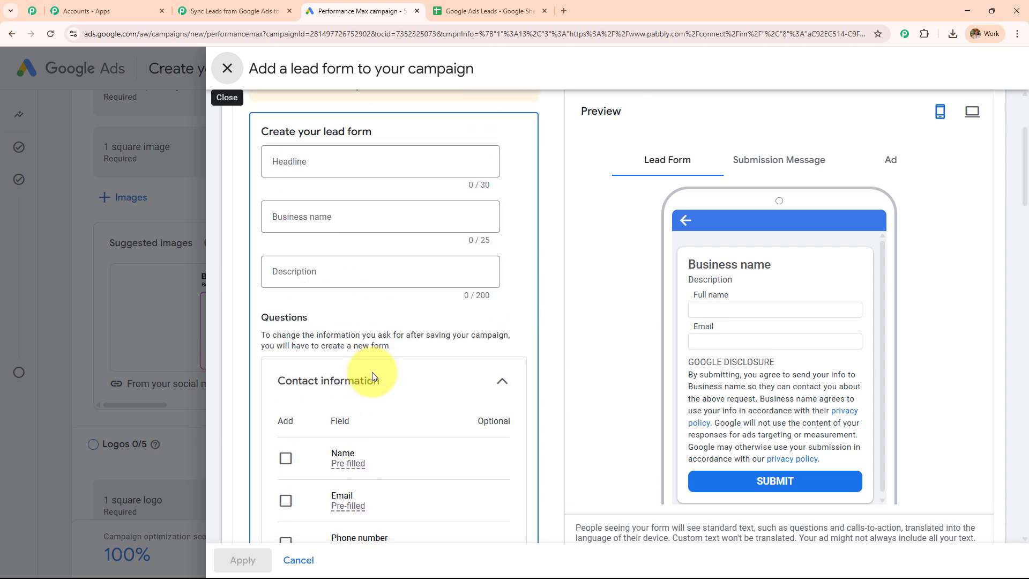
pyautogui.scroll(-4, 372, 378)
# Add First name, Last name, Email, Phone number, City and Country questions to the lead form.
pyautogui.click(285, 246)
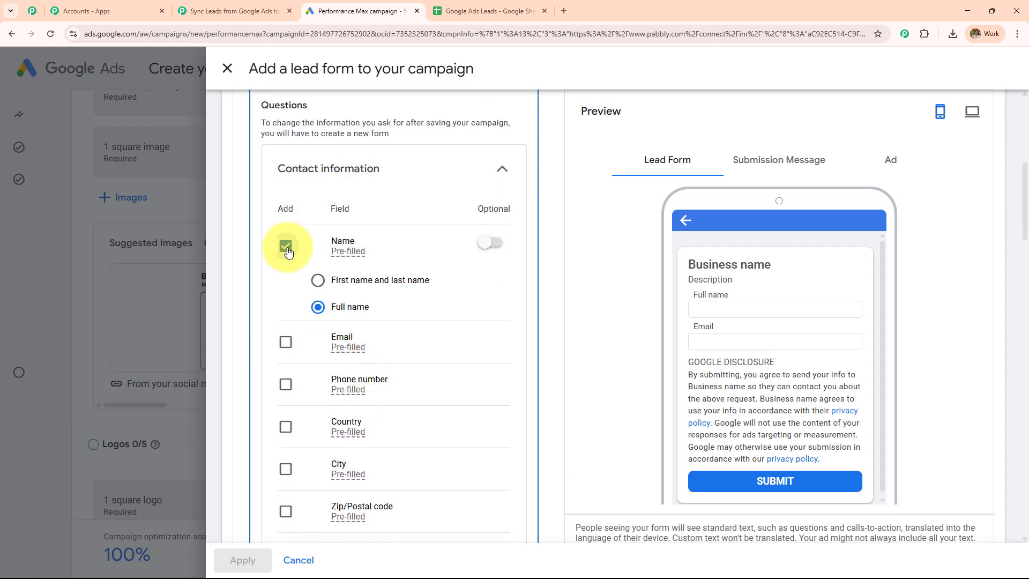
pyautogui.click(318, 280)
pyautogui.click(285, 342)
pyautogui.click(286, 384)
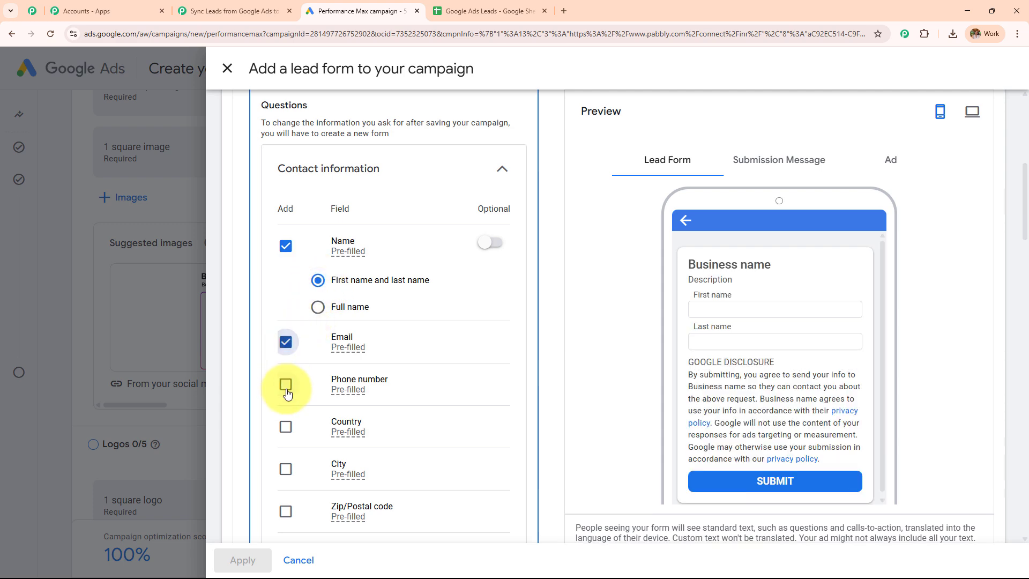
pyautogui.scroll(-1, 340, 291)
pyautogui.scroll(-2, 322, 300)
pyautogui.click(285, 303)
pyautogui.click(285, 262)
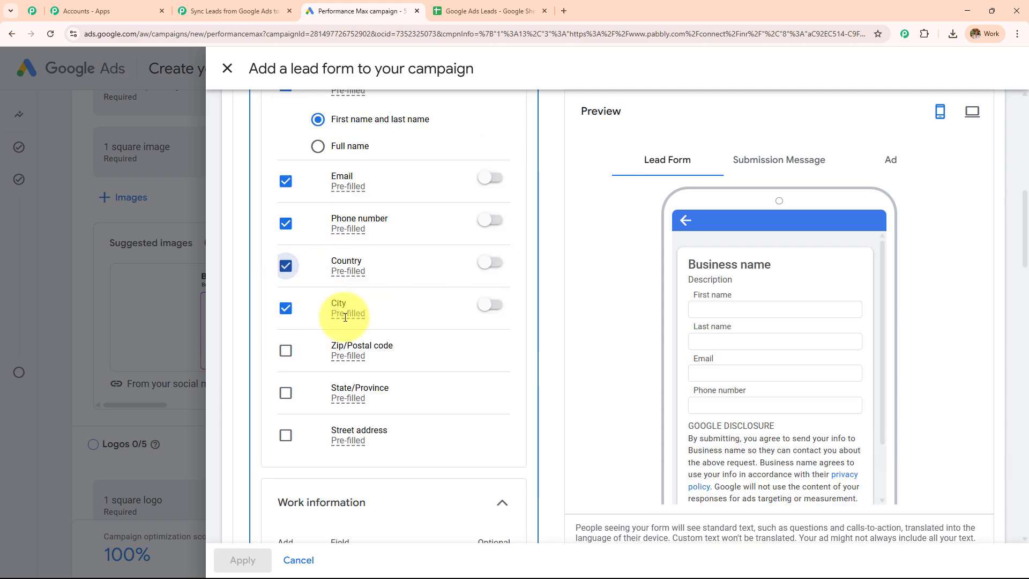
# Remove the Country question and scroll down to the Lead delivery option section.
pyautogui.scroll(-3, 345, 318)
pyautogui.scroll(-3, 345, 318)
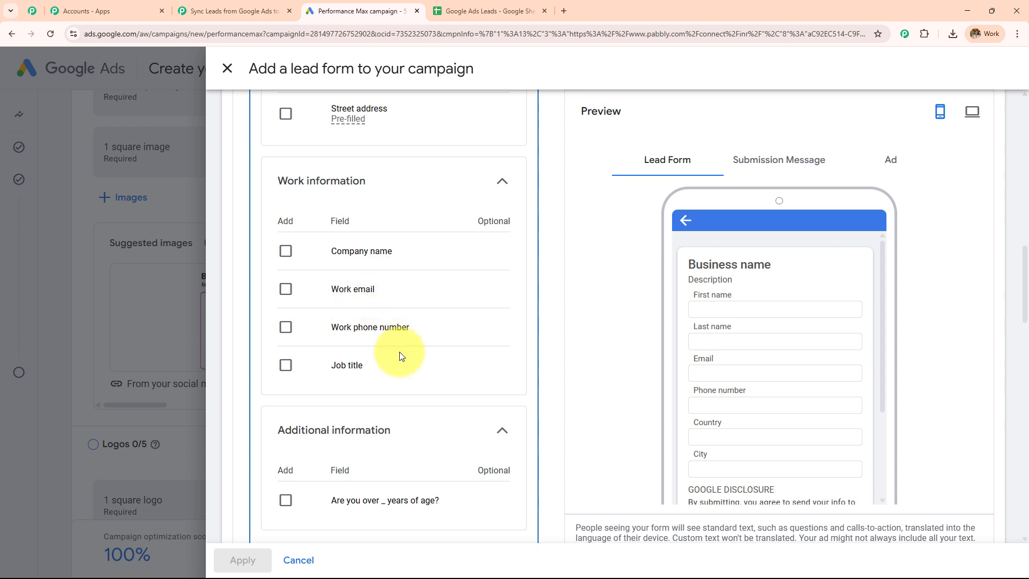
pyautogui.scroll(-3, 793, 375)
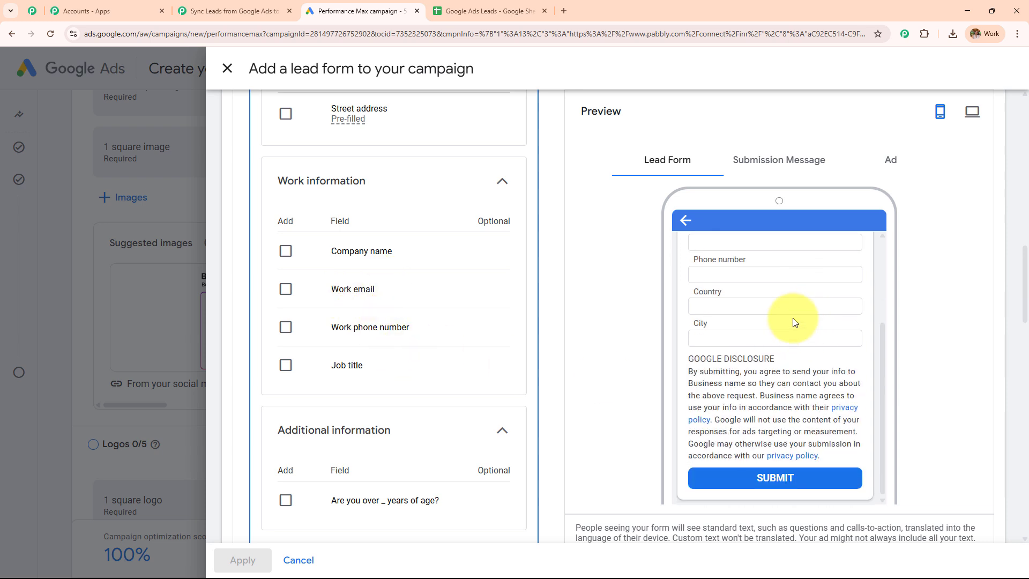
pyautogui.scroll(1, 793, 321)
pyautogui.scroll(2, 811, 360)
pyautogui.scroll(5, 322, 226)
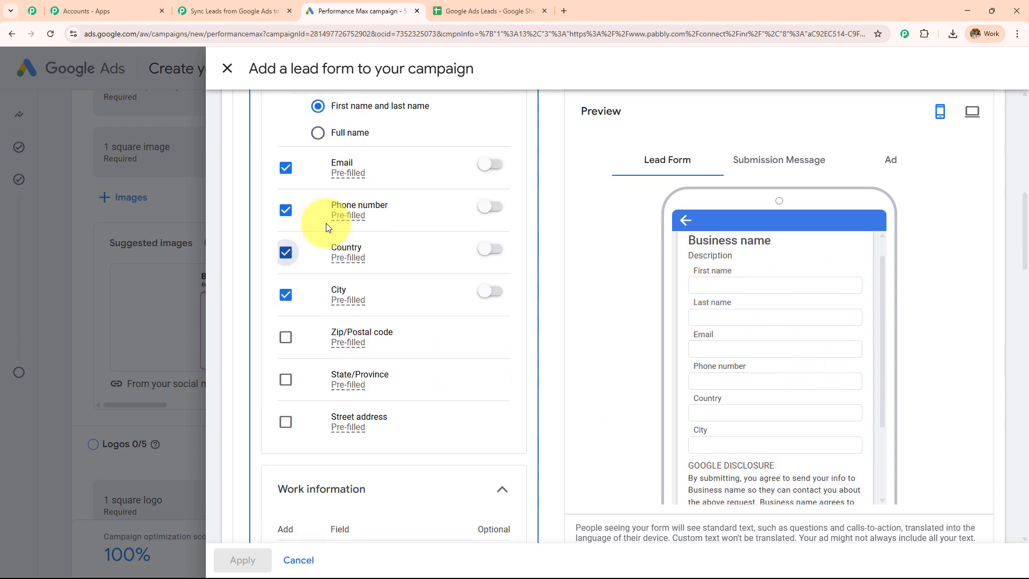
pyautogui.click(286, 266)
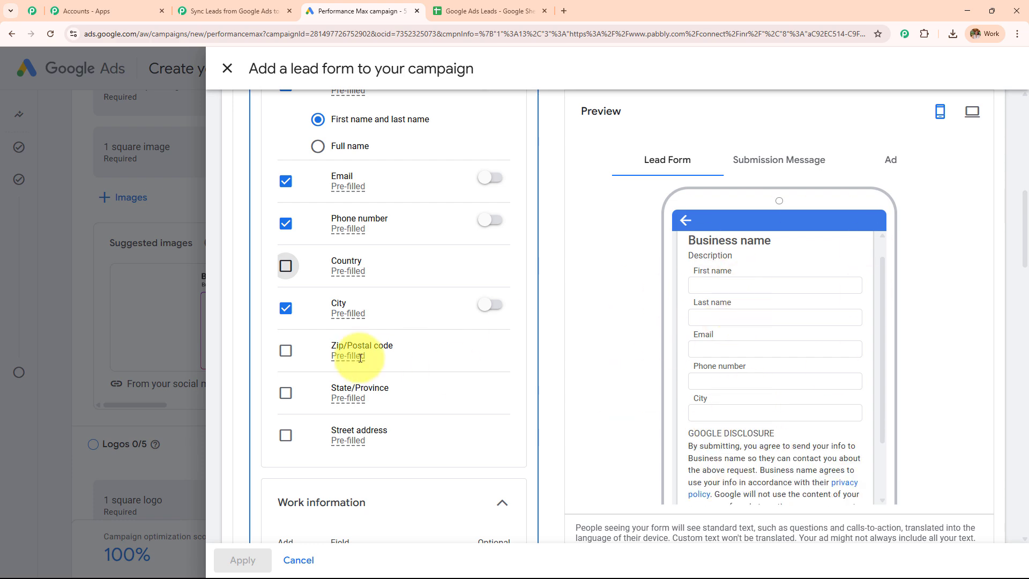
pyautogui.scroll(-4, 364, 352)
pyautogui.scroll(-12, 359, 357)
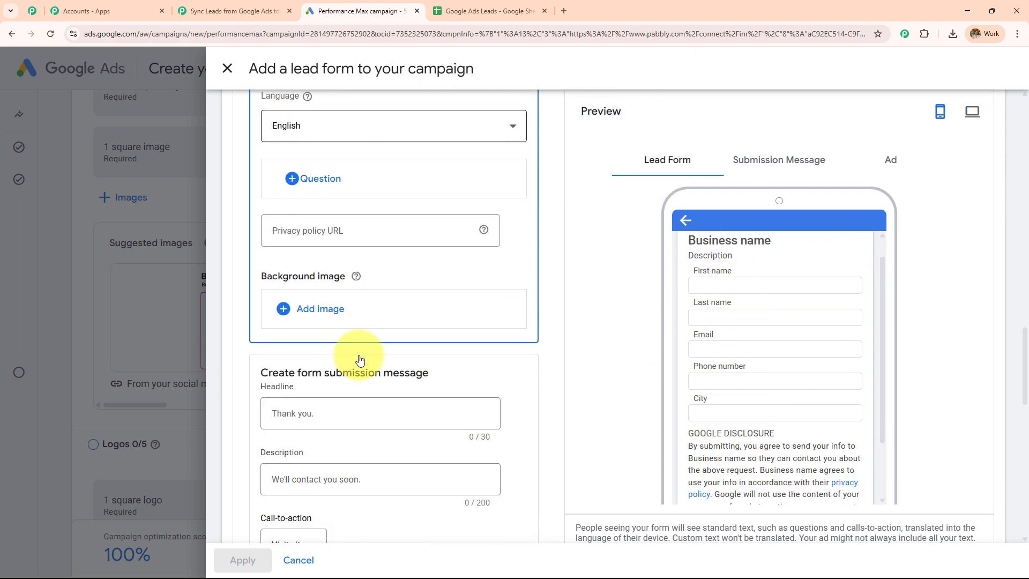
pyautogui.scroll(-8, 359, 357)
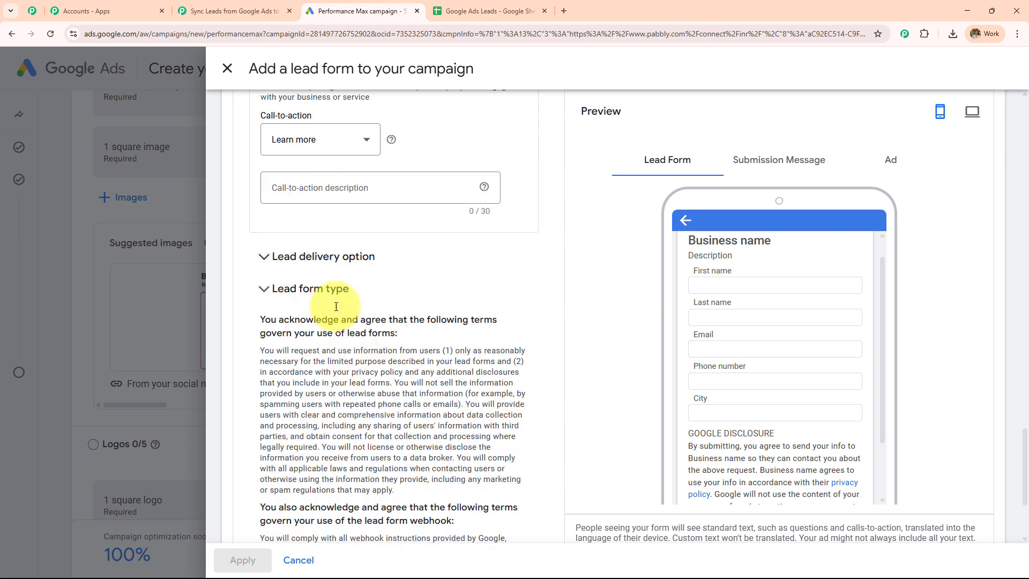
# Paste the Pabbly webhook URL into the lead form's Webhook URL field and enter a five-digit key.
pyautogui.click(401, 271)
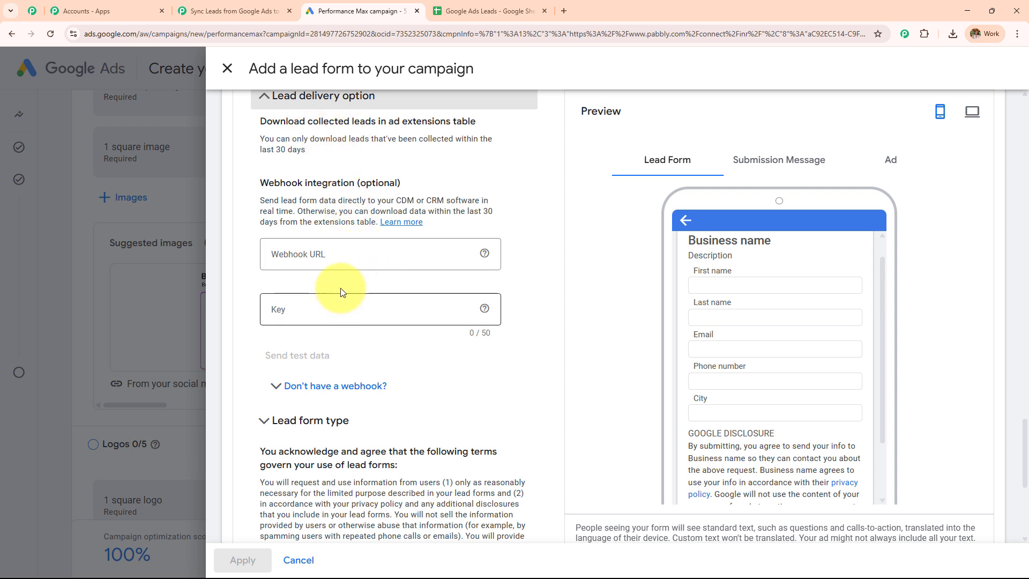
pyautogui.click(250, 23)
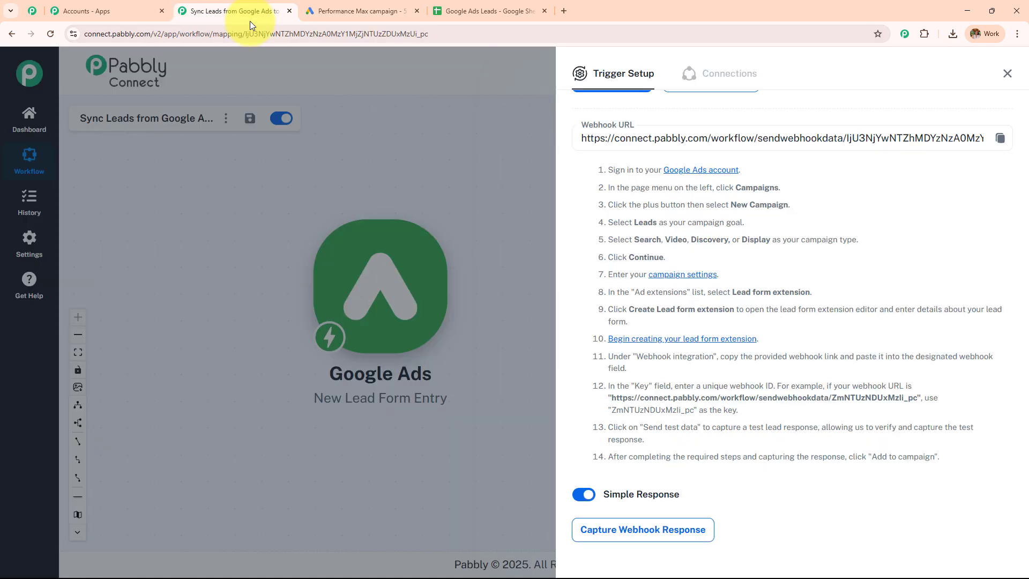
pyautogui.click(1000, 138)
pyautogui.click(358, 11)
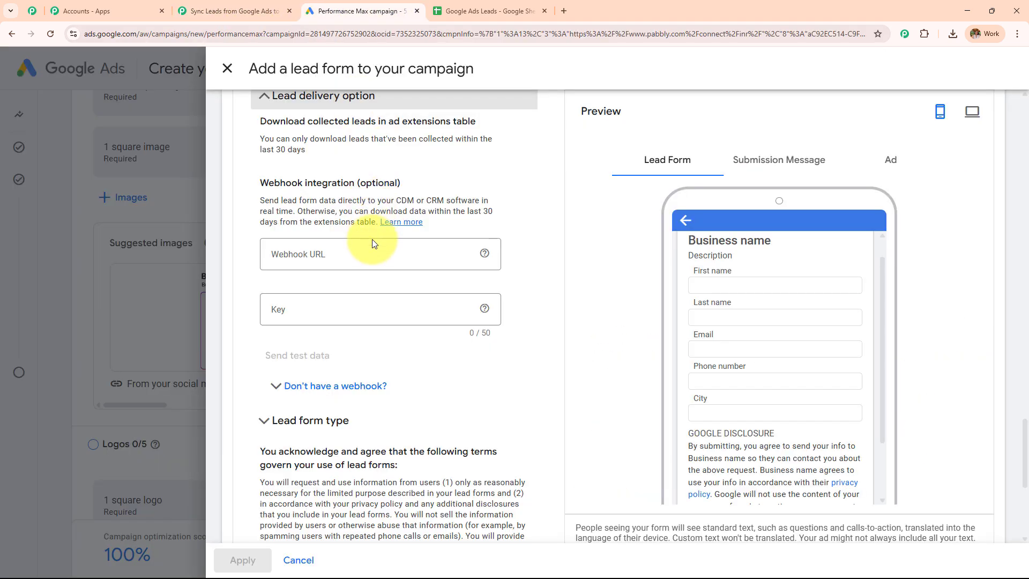
pyautogui.click(374, 253)
pyautogui.hotkey('ctrl', 'v')
pyautogui.click(363, 298)
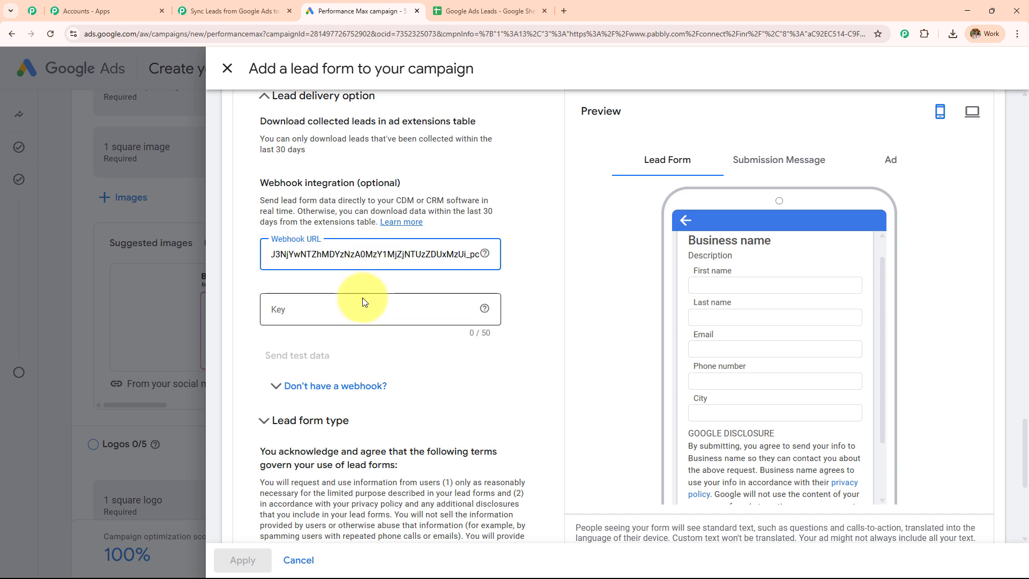
pyautogui.write('12345')
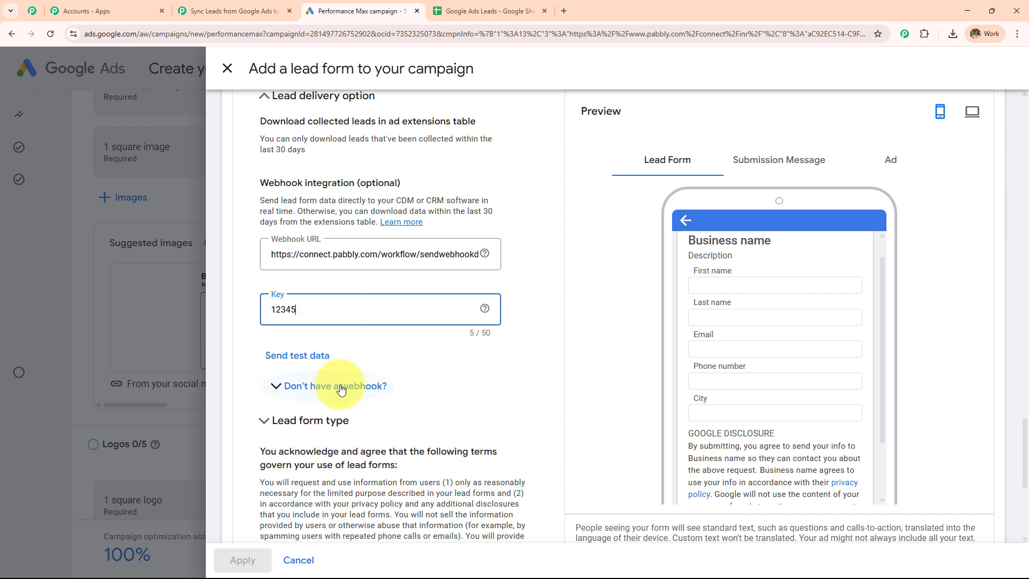
# Send test lead data from the Google Ads lead form and confirm it was sent.
pyautogui.click(242, 9)
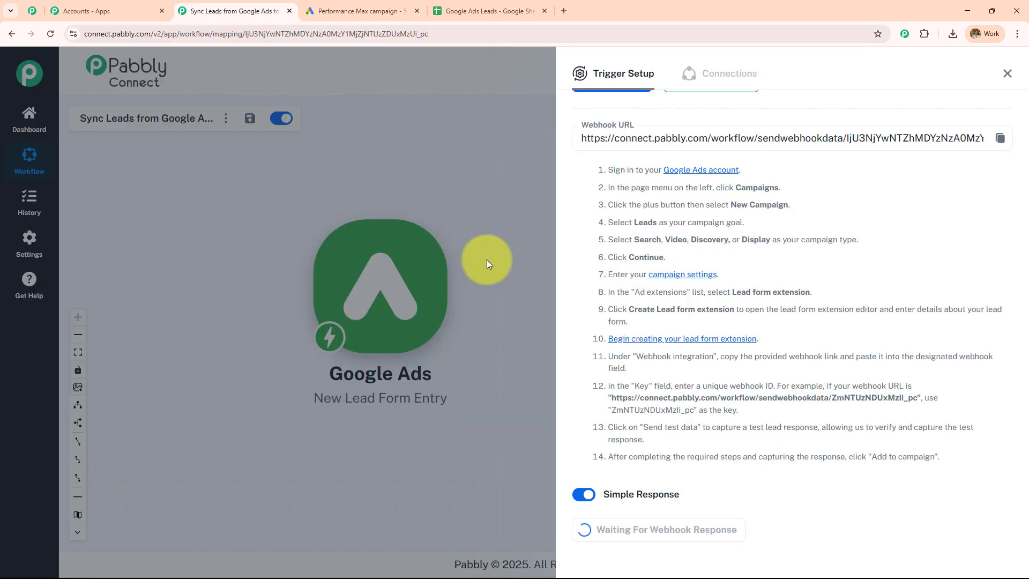
pyautogui.scroll(-1, 720, 303)
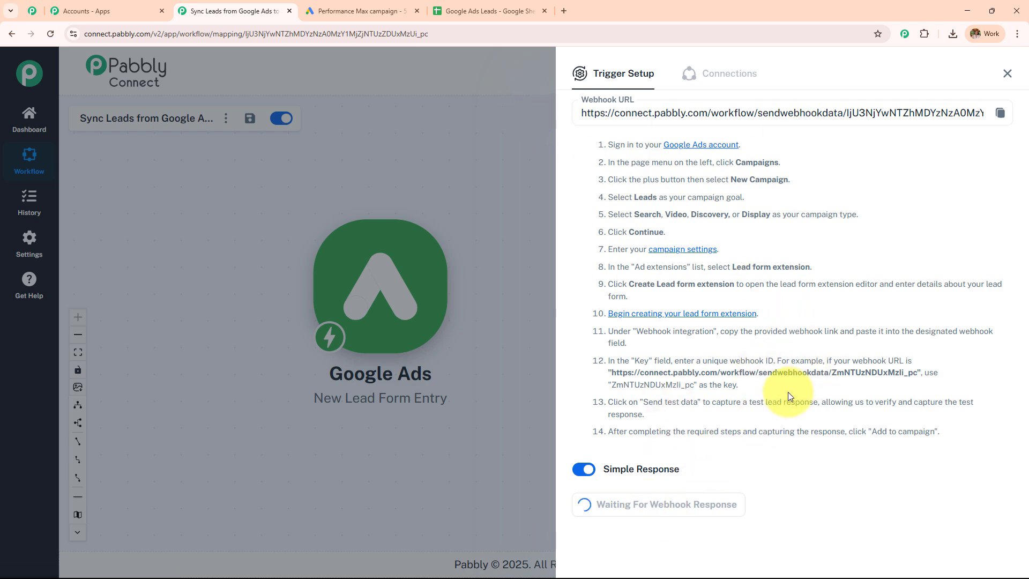
pyautogui.click(324, 4)
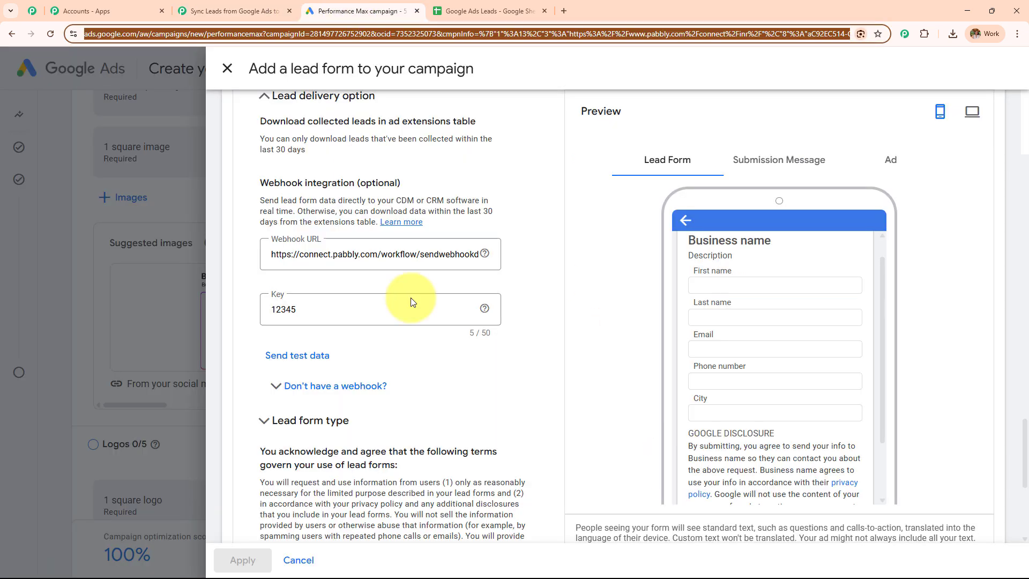
pyautogui.click(300, 351)
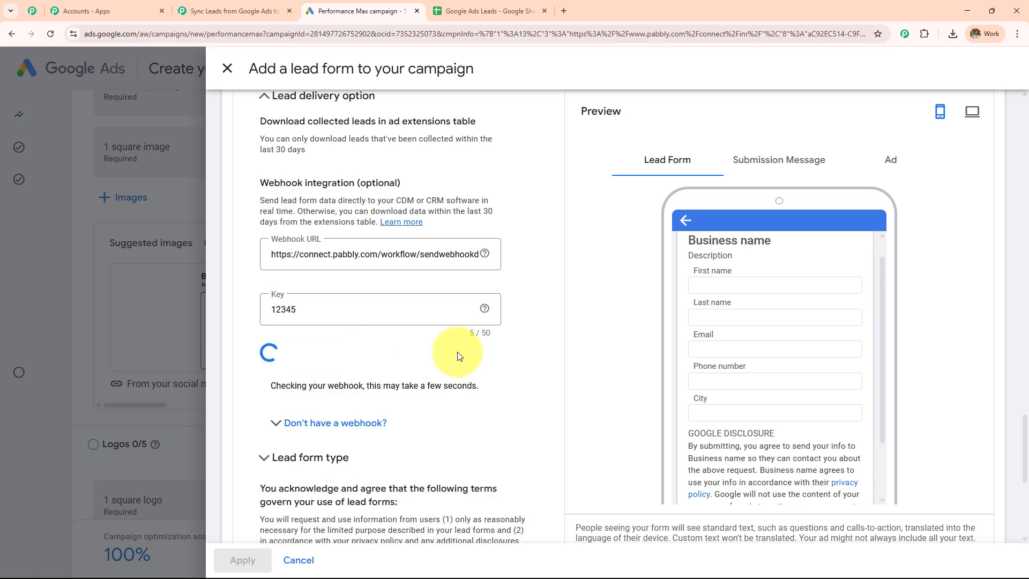
pyautogui.moveTo(289, 386); pyautogui.dragTo(464, 410)
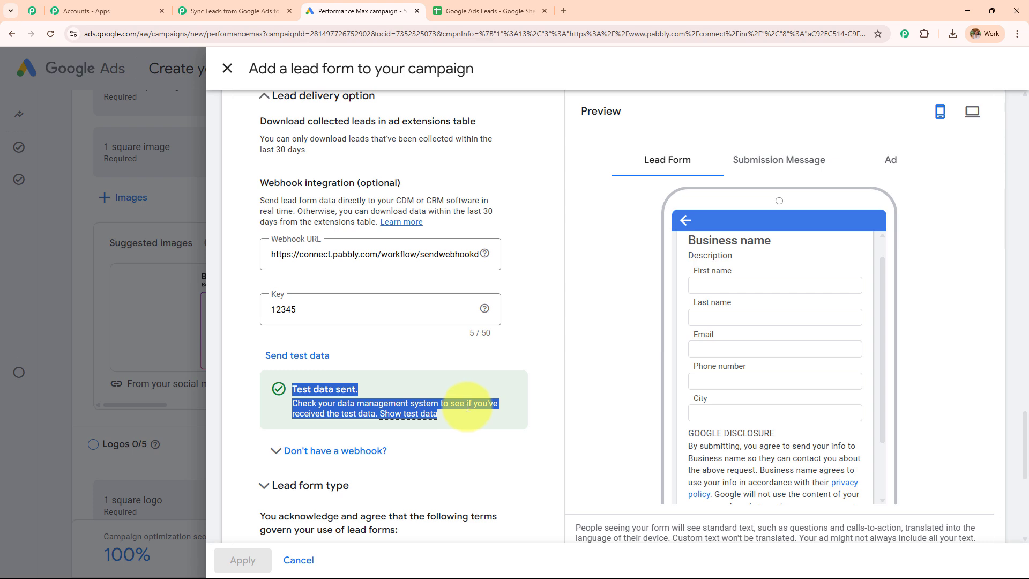
pyautogui.click(231, 11)
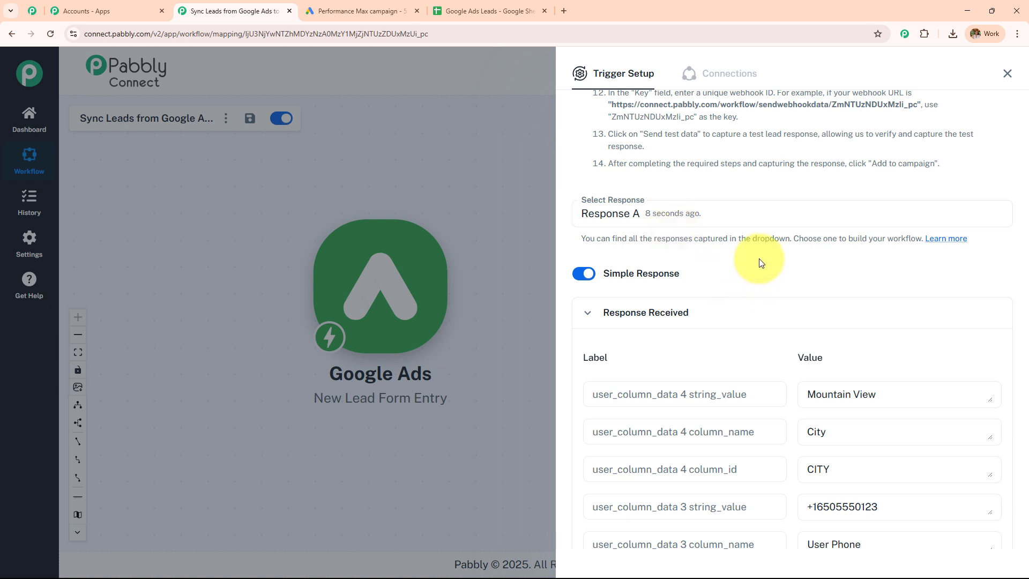
# Review the captured test lead response in Pabbly, comparing it against the Google Ads lead form.
pyautogui.scroll(-2, 761, 262)
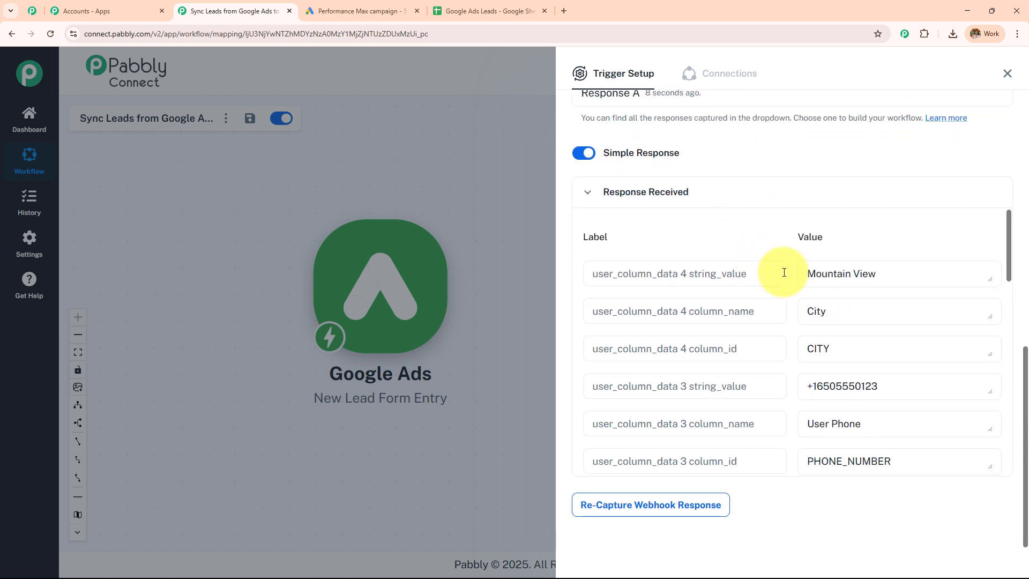
pyautogui.click(876, 340)
pyautogui.scroll(-1, 858, 349)
pyautogui.scroll(-4, 851, 355)
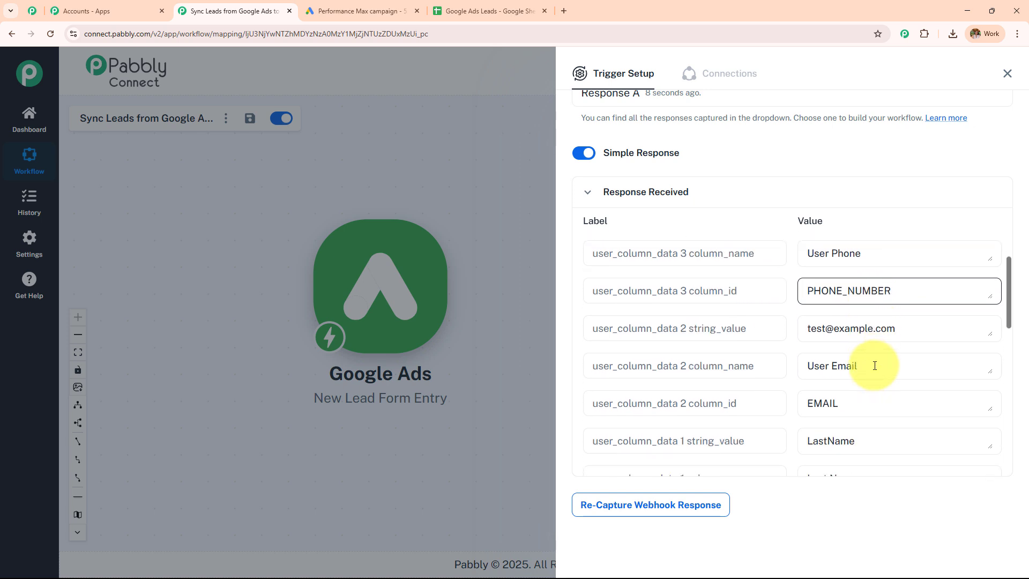
pyautogui.scroll(1, 887, 299)
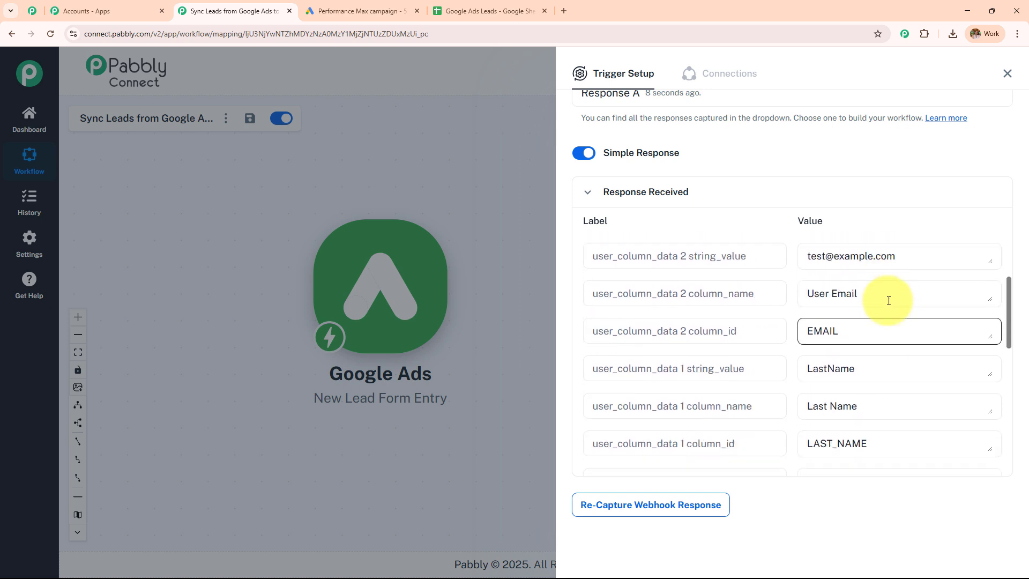
pyautogui.scroll(-3, 885, 322)
pyautogui.scroll(-6, 879, 359)
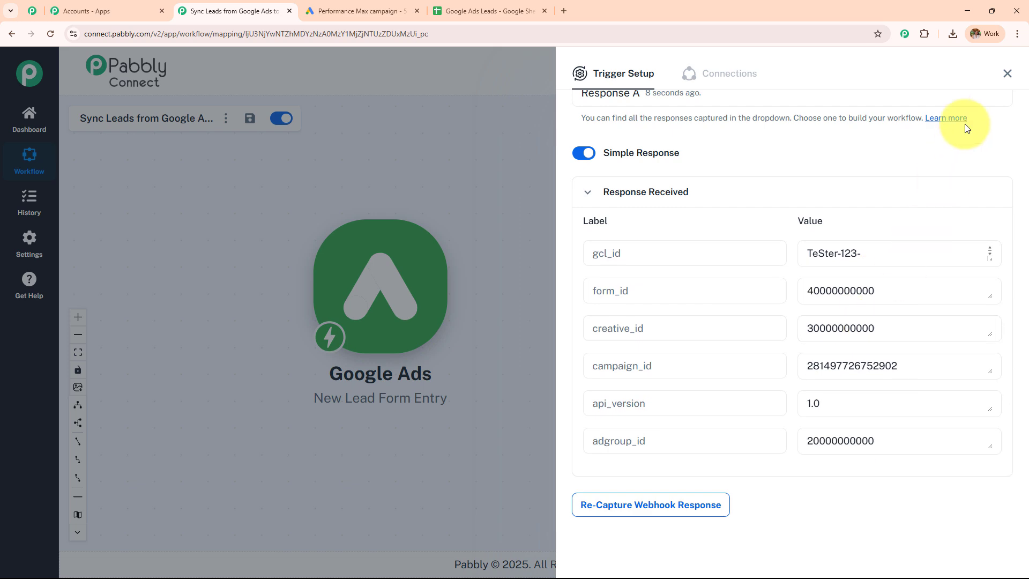
pyautogui.click(365, 10)
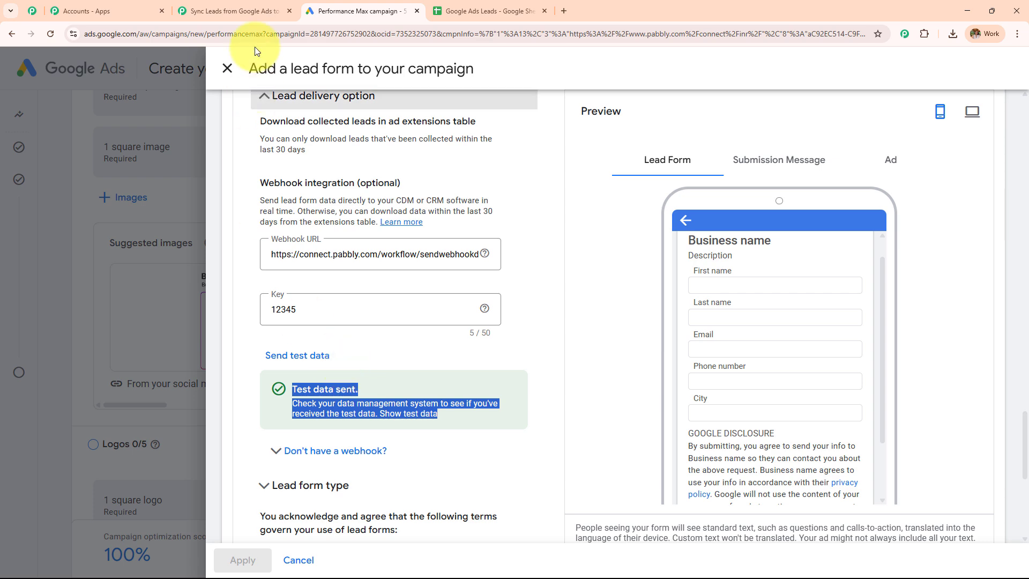
pyautogui.click(259, 8)
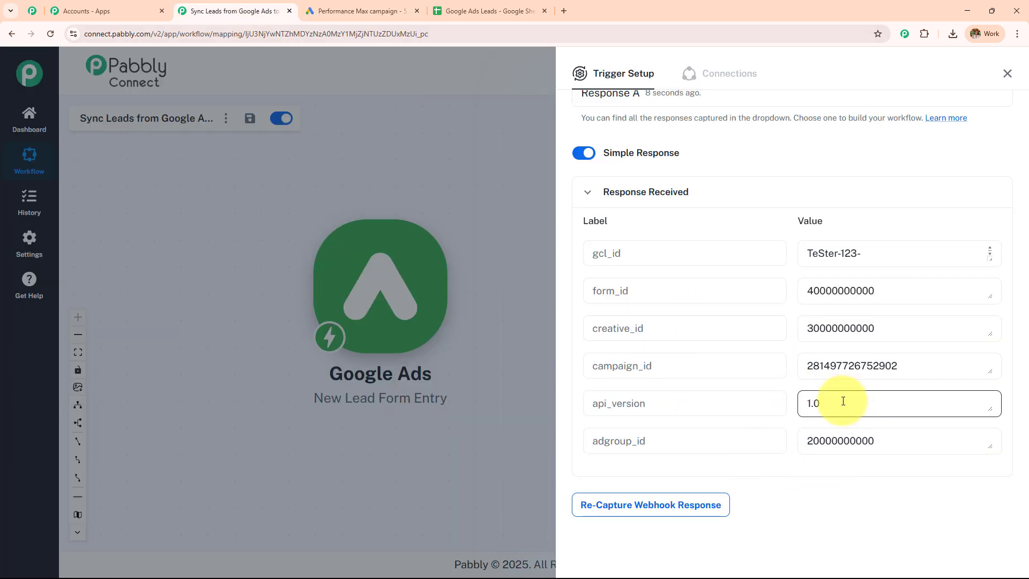
pyautogui.click(359, 3)
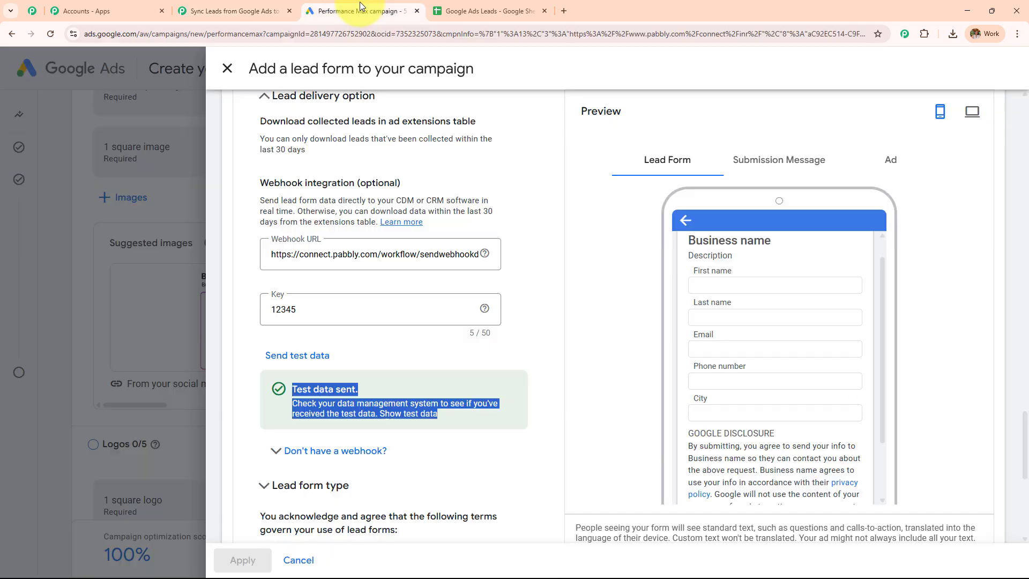
pyautogui.click(213, 5)
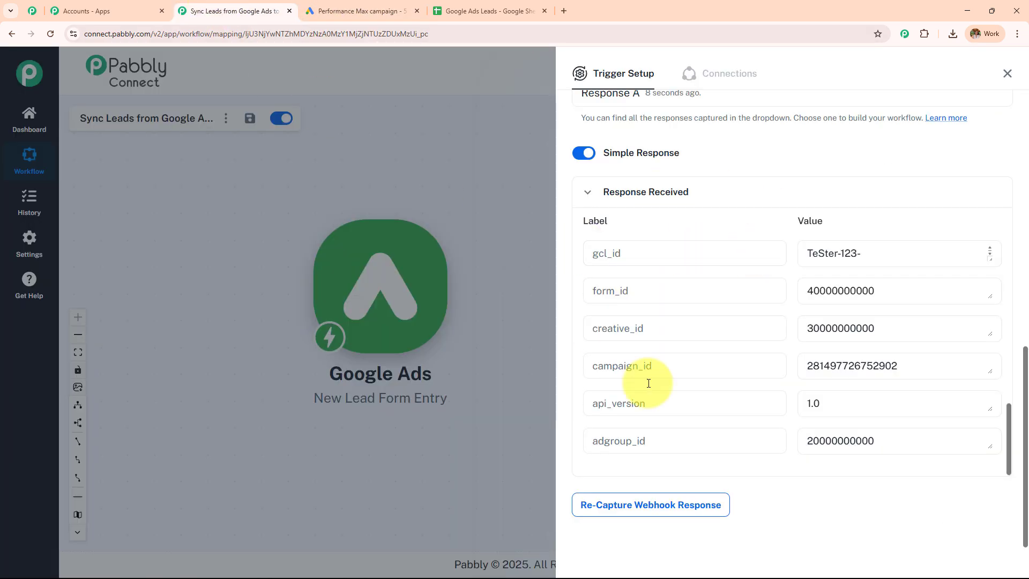
# Close the Trigger Setup panel and glance at the Google Ads Leads spreadsheet.
pyautogui.click(1007, 73)
pyautogui.moveTo(430, 314)
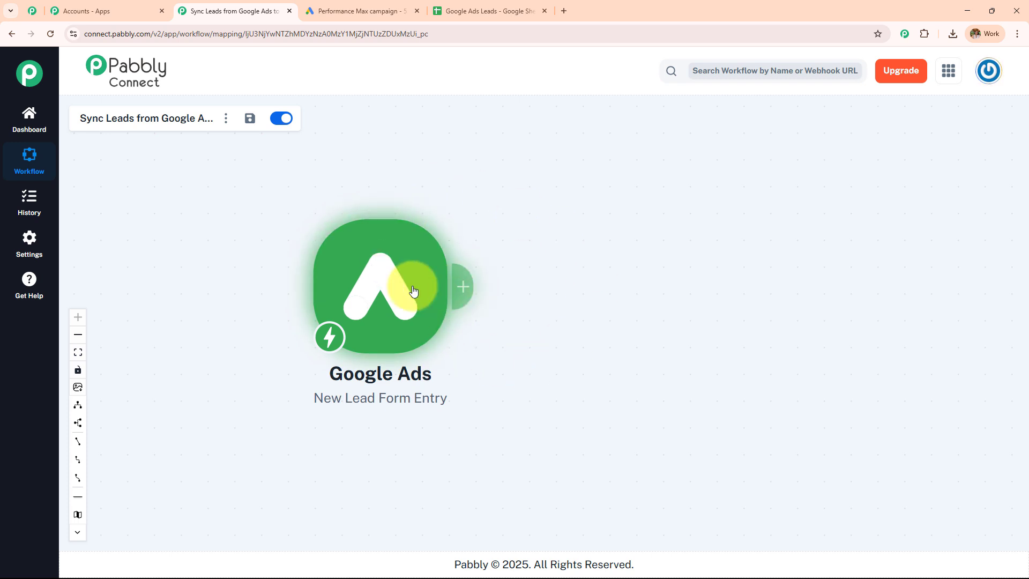
pyautogui.click(533, 6)
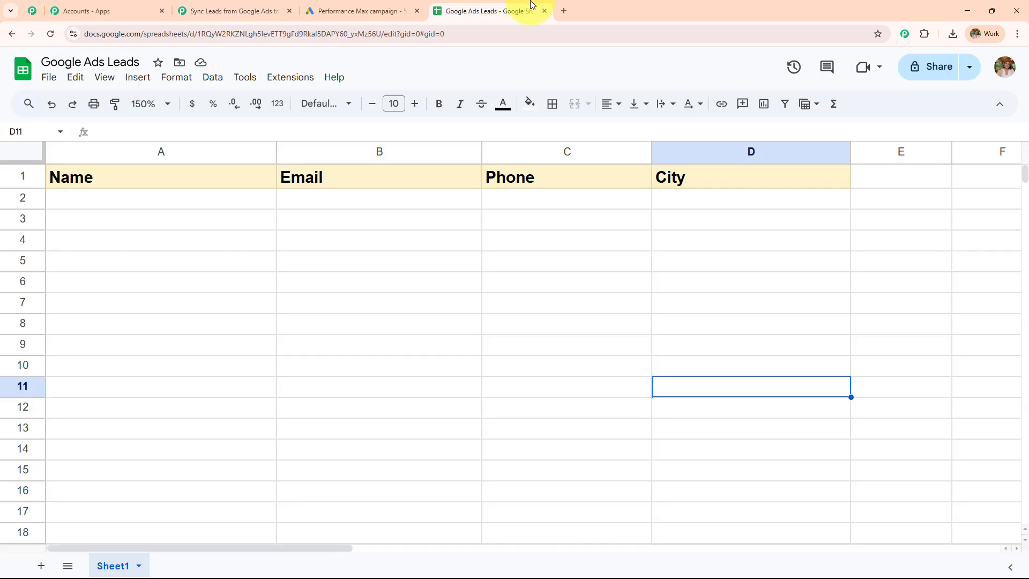
pyautogui.click(230, 11)
# Add a Google Sheets action step with the Add New Row event.
pyautogui.moveTo(452, 286)
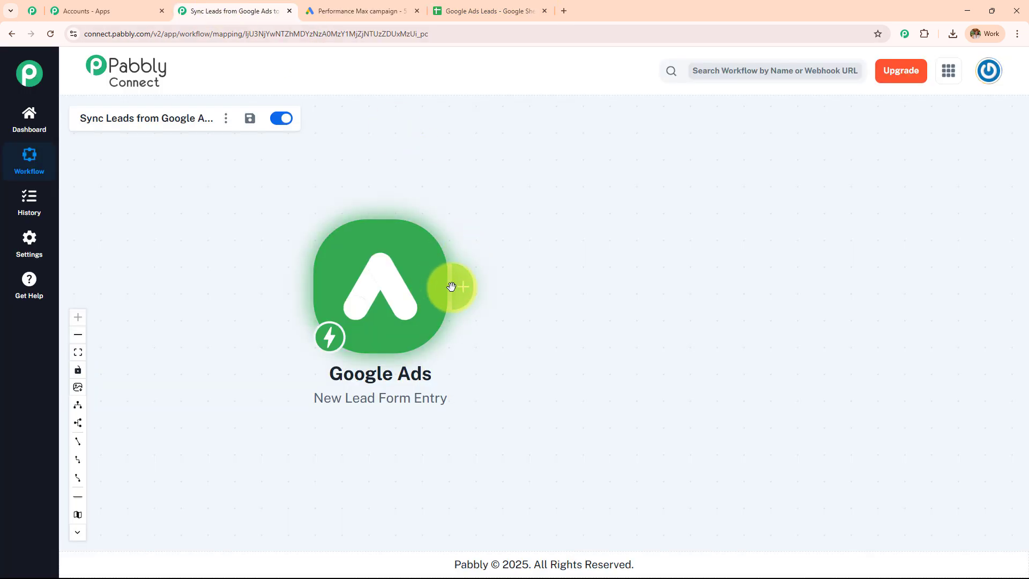
pyautogui.click(464, 289)
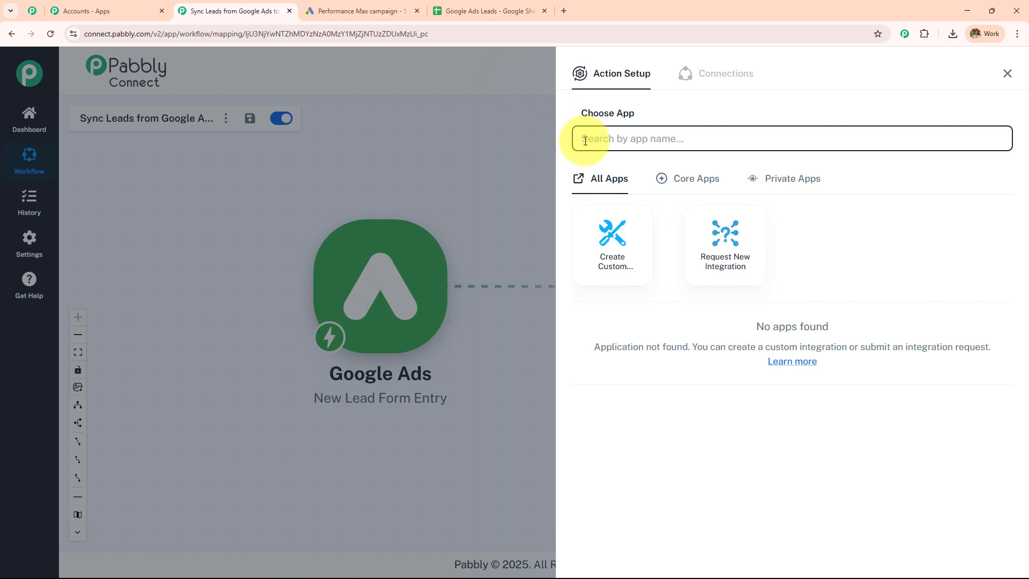
pyautogui.write('Google Sheets')
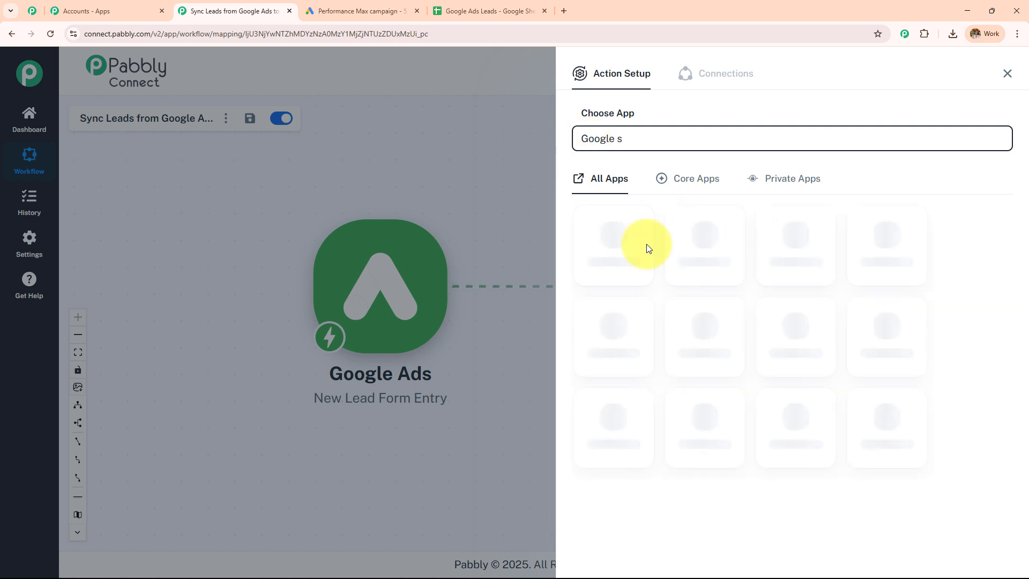
pyautogui.click(703, 247)
pyautogui.click(660, 203)
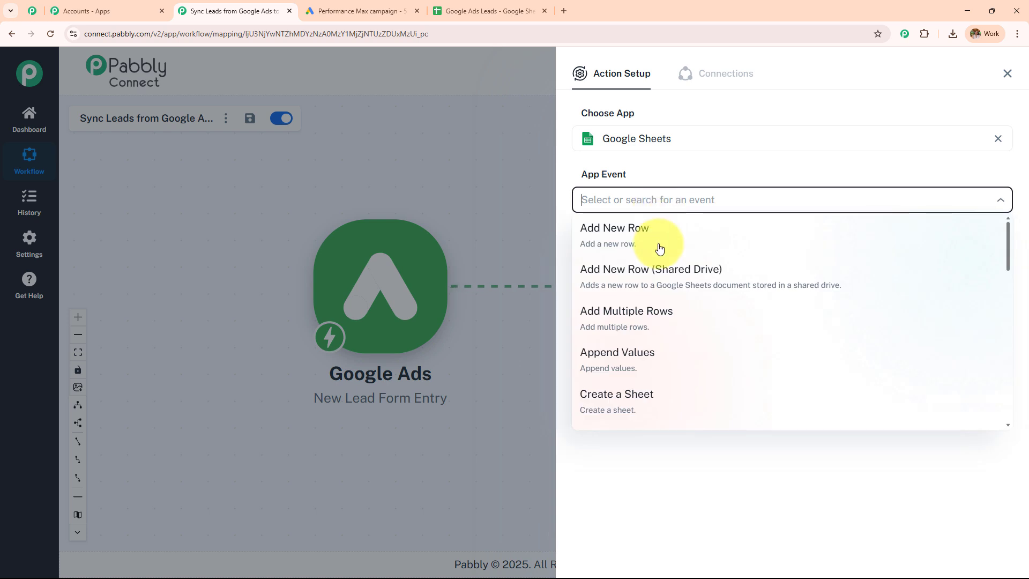
pyautogui.click(659, 246)
# Create a new Google Sheets connection, authorizing a Google account for spreadsheet access.
pyautogui.click(595, 249)
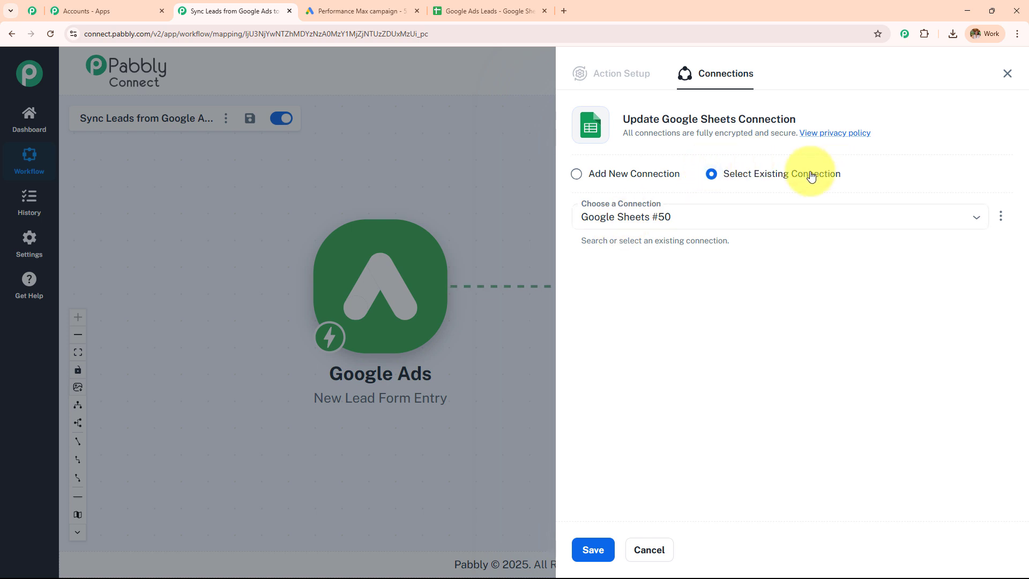
pyautogui.click(582, 178)
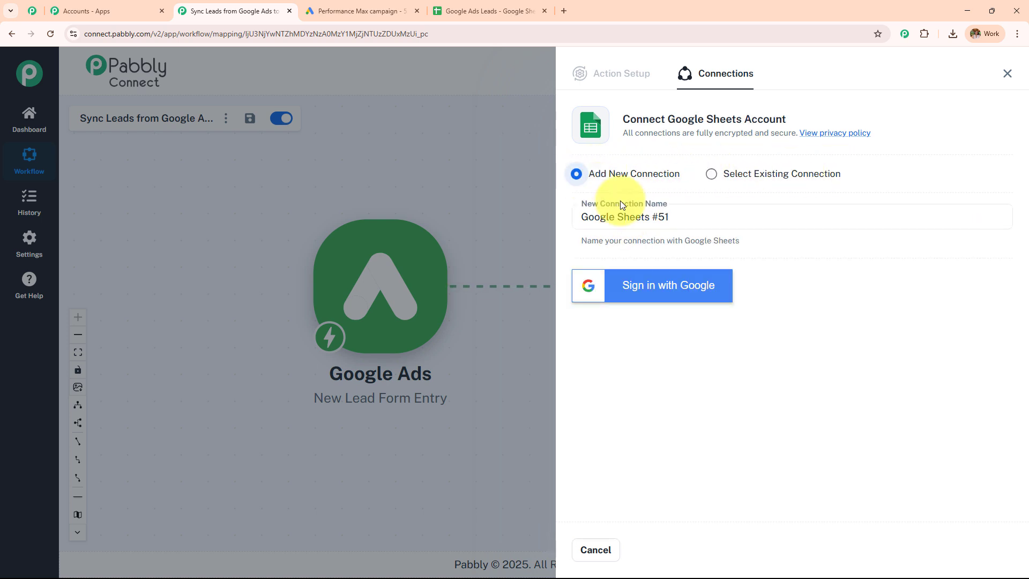
pyautogui.click(659, 290)
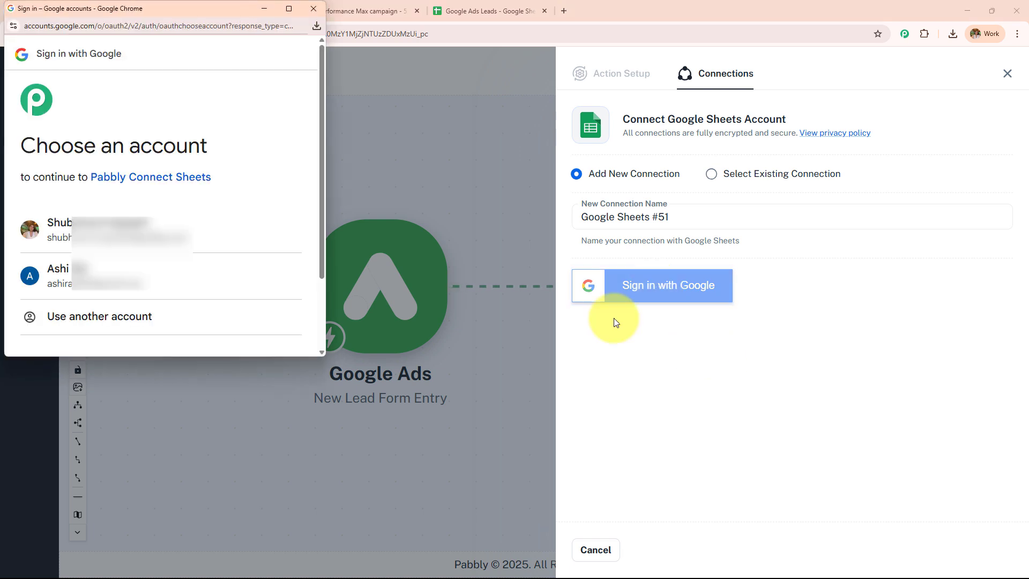
pyautogui.click(193, 232)
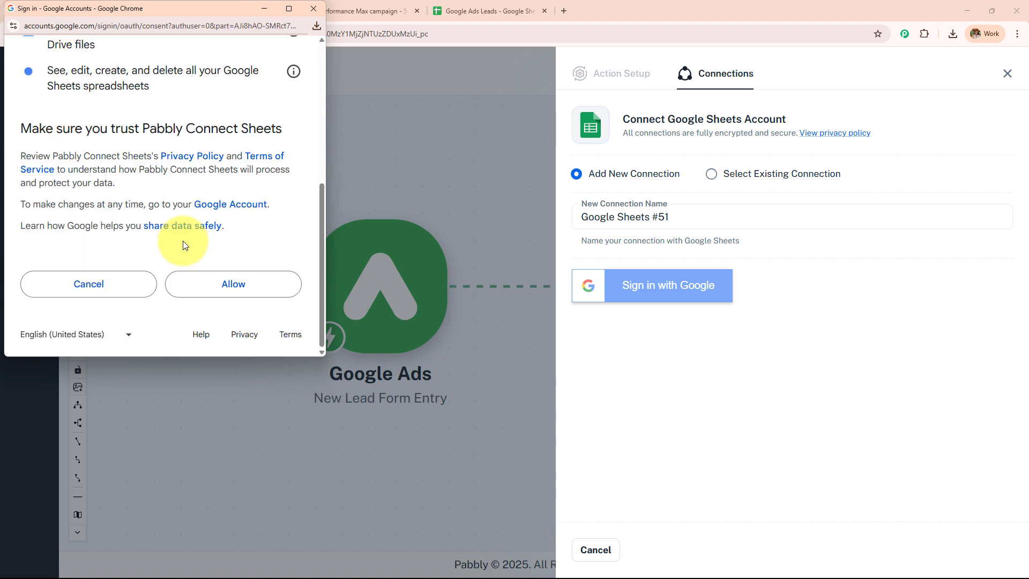
pyautogui.click(248, 287)
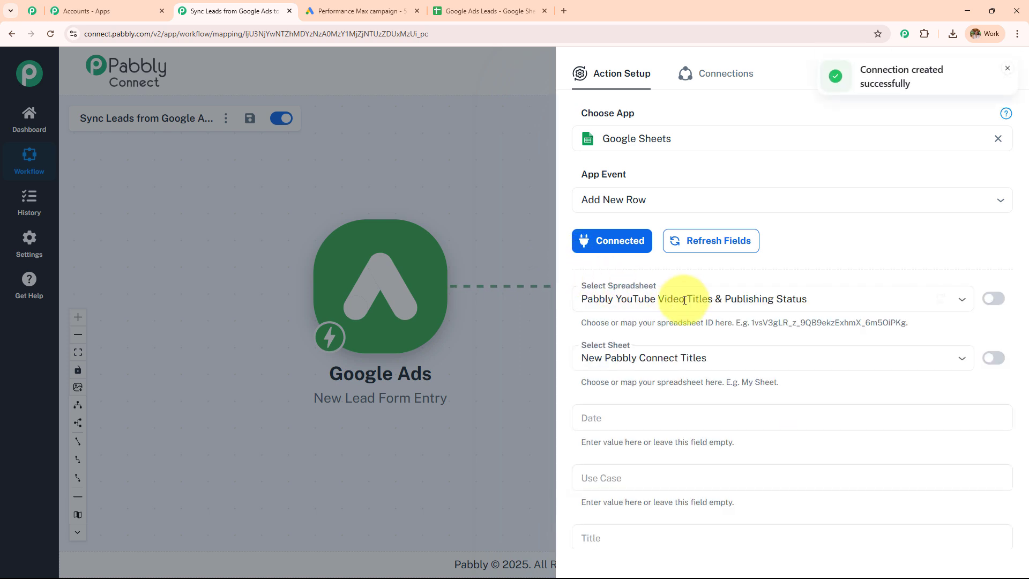
# Select the Google Ads Leads spreadsheet so Sheet1's column fields load.
pyautogui.click(461, 10)
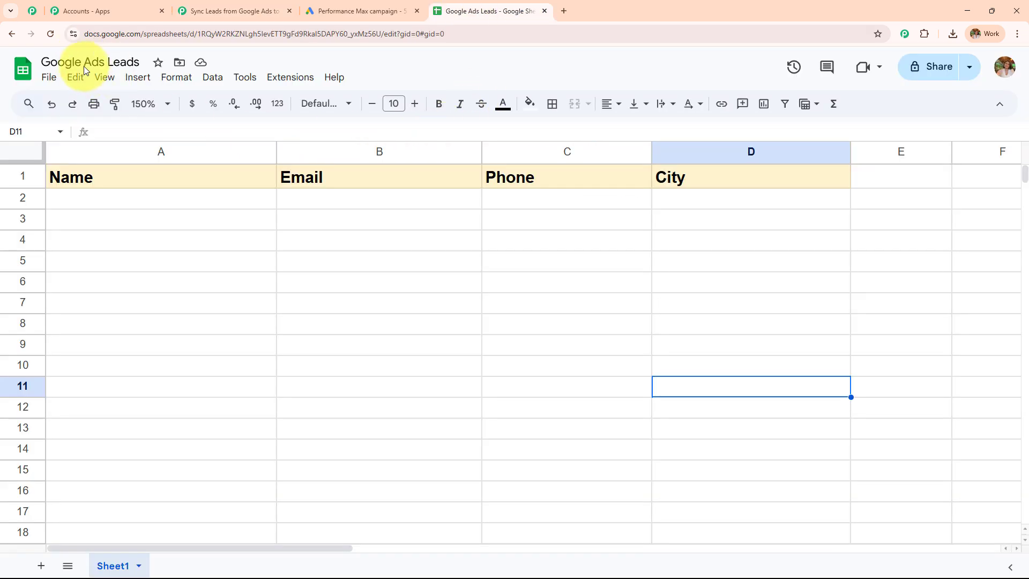
pyautogui.click(230, 10)
pyautogui.click(677, 304)
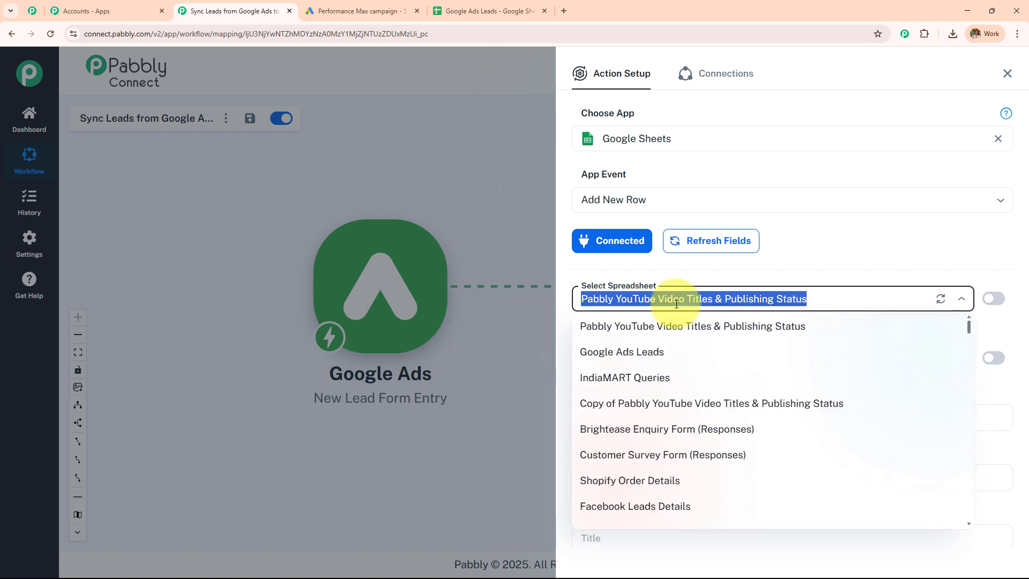
pyautogui.click(674, 349)
pyautogui.scroll(-4, 749, 239)
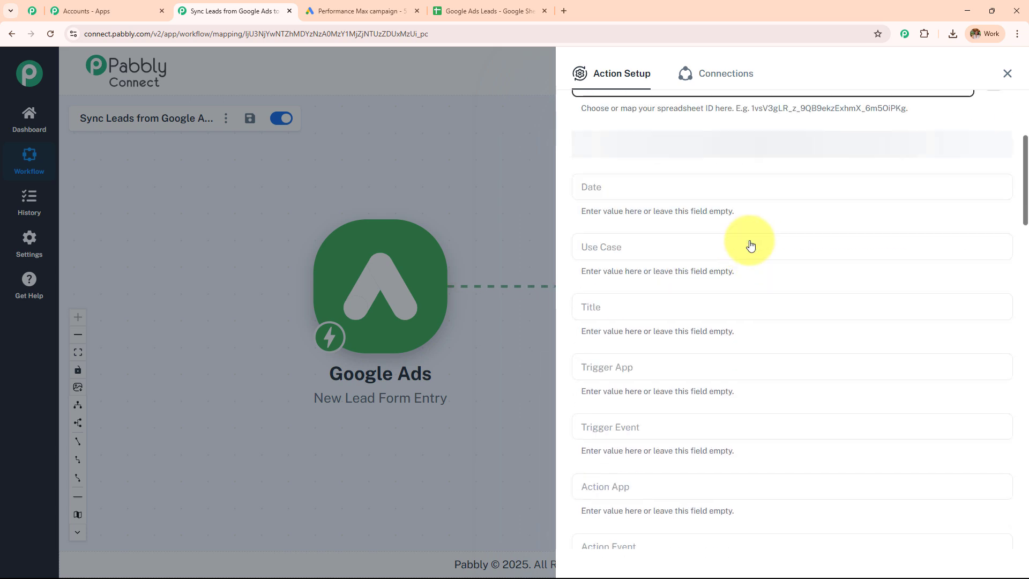
pyautogui.scroll(-4, 750, 245)
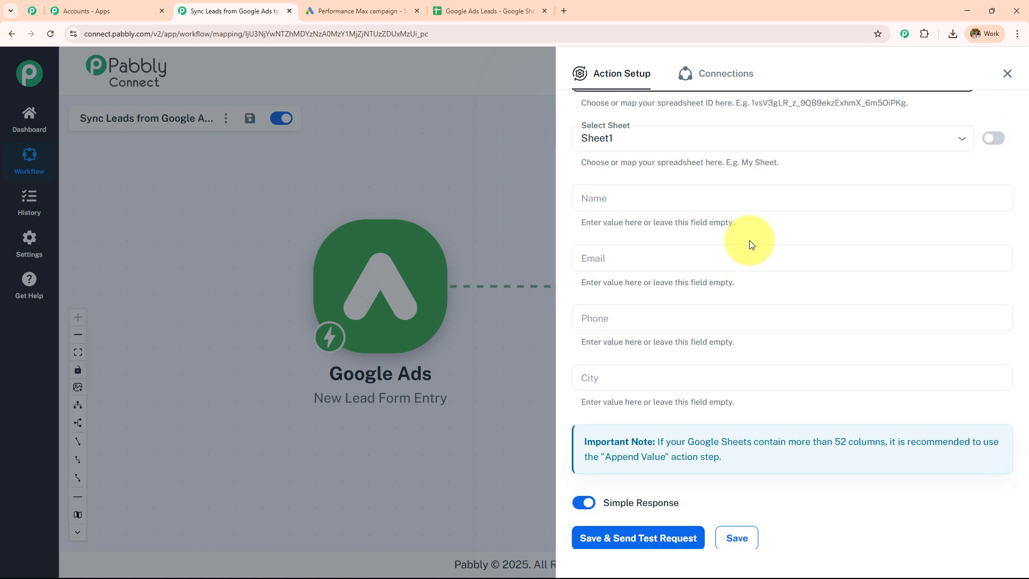
pyautogui.scroll(1, 748, 239)
pyautogui.moveTo(581, 238); pyautogui.dragTo(722, 428)
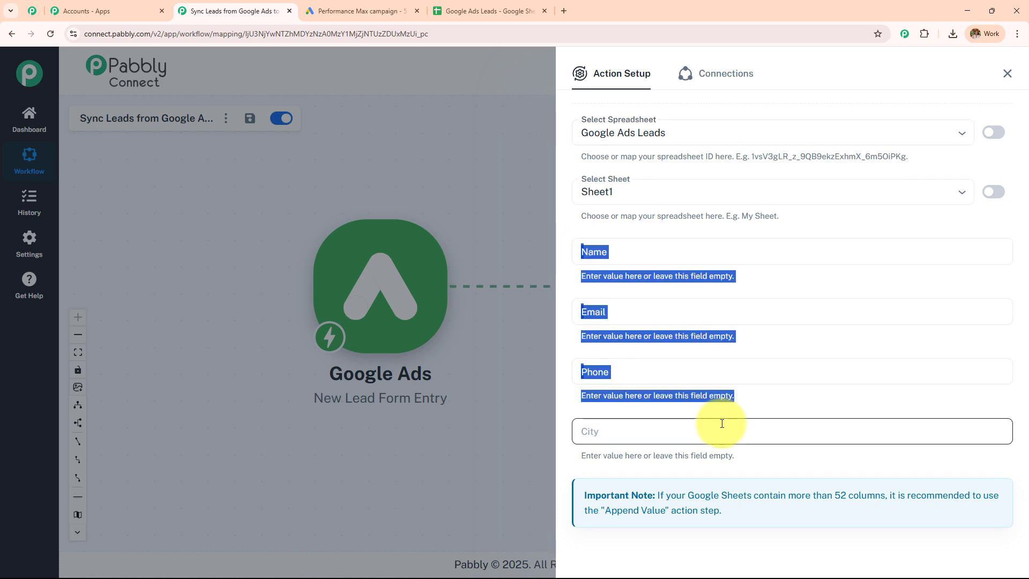
# Check the sheet's Name, Email, Phone and City headers, then begin mapping the Name field.
pyautogui.click(485, 11)
pyautogui.click(233, 10)
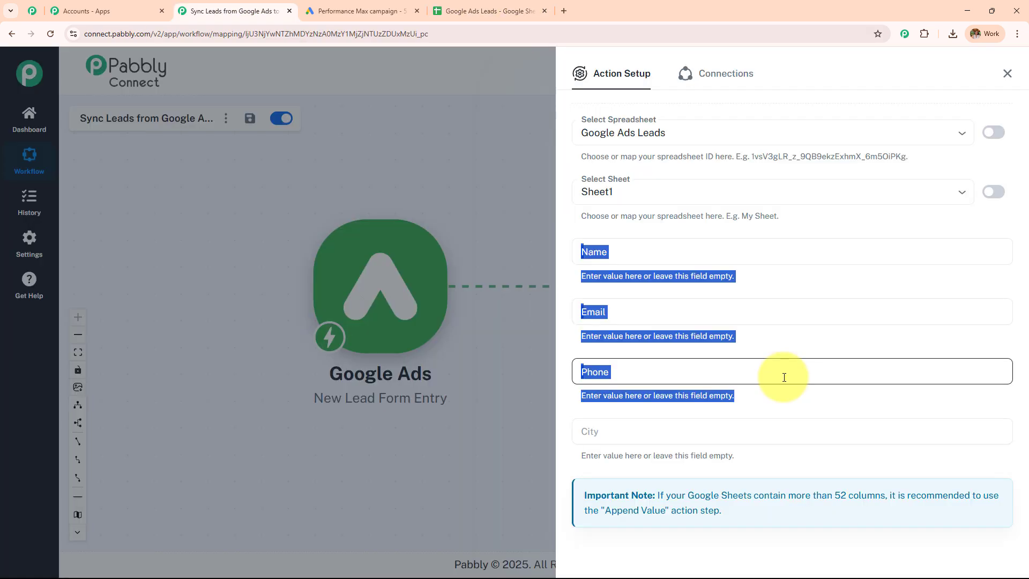
pyautogui.click(780, 288)
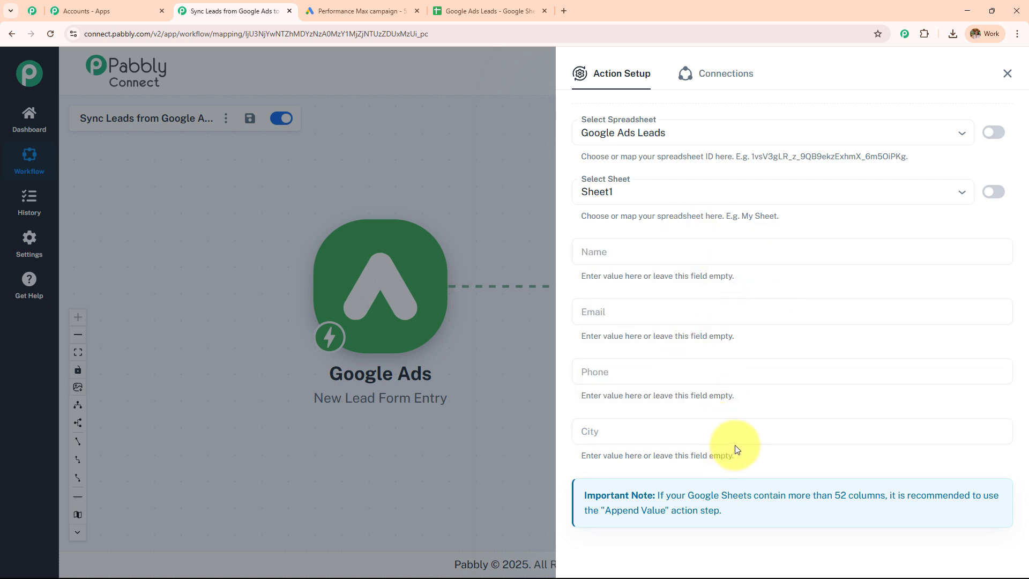
pyautogui.click(642, 258)
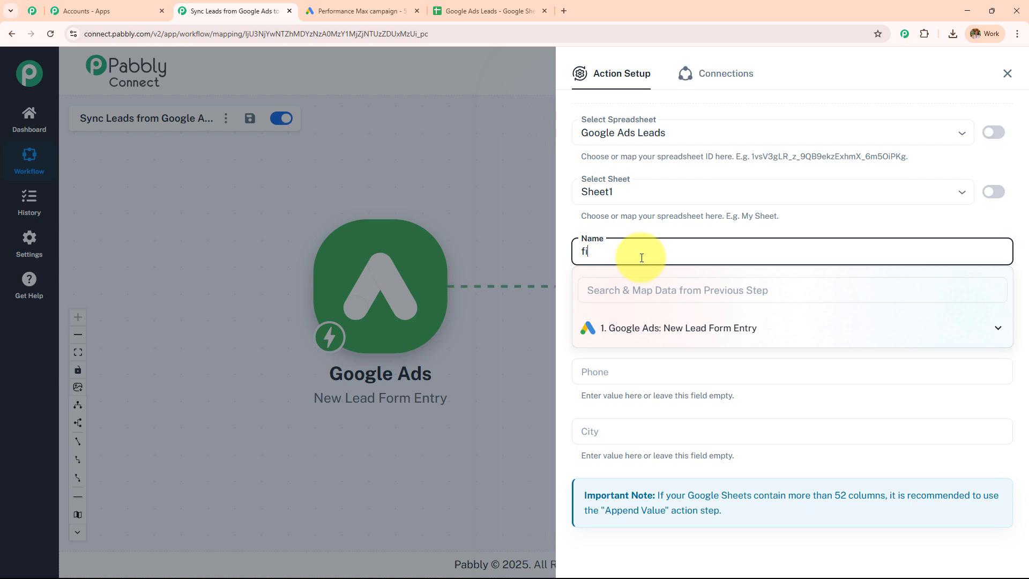
# Clear the stray text from Name and map the lead's First Name and Last Name into it.
pyautogui.moveTo(642, 257); pyautogui.dragTo(459, 282)
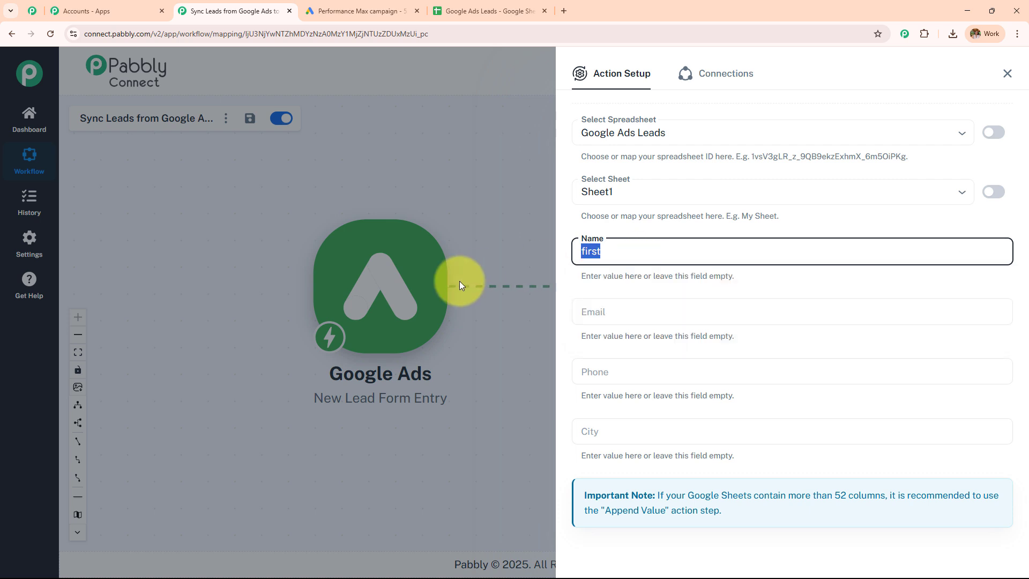
pyautogui.press('BackSpace')
pyautogui.click(689, 232)
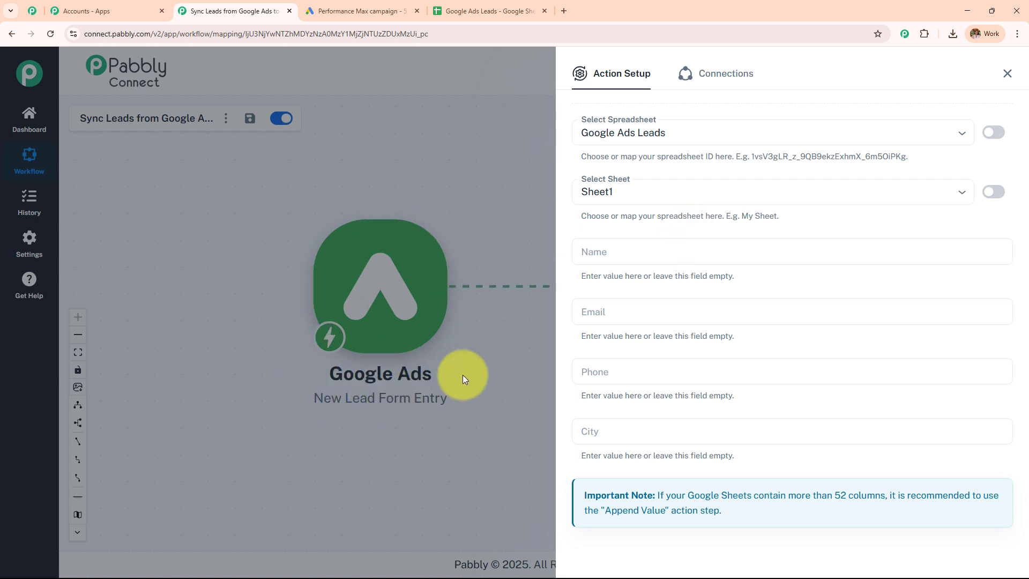
pyautogui.click(602, 249)
pyautogui.scroll(-2, 670, 220)
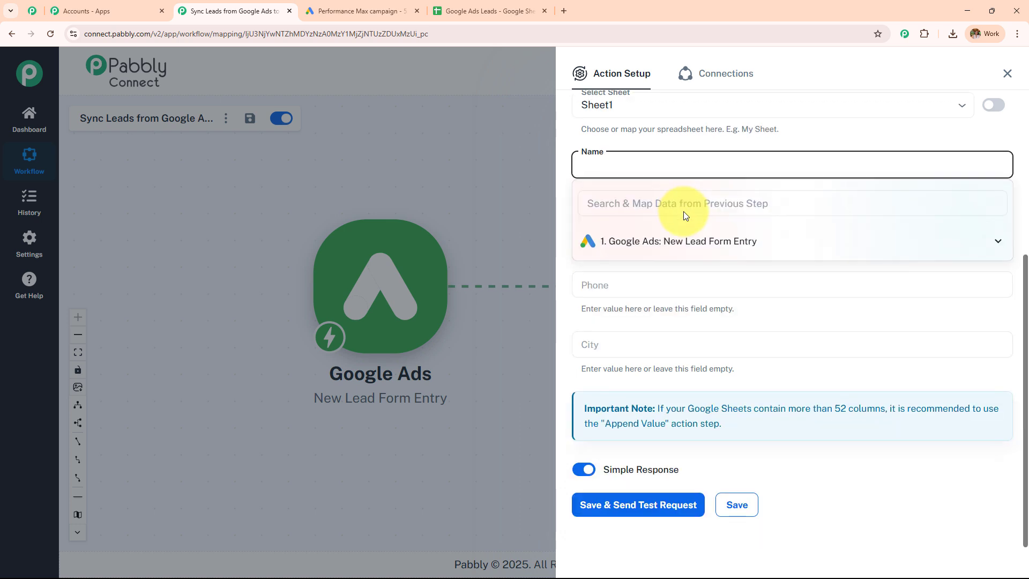
pyautogui.click(682, 250)
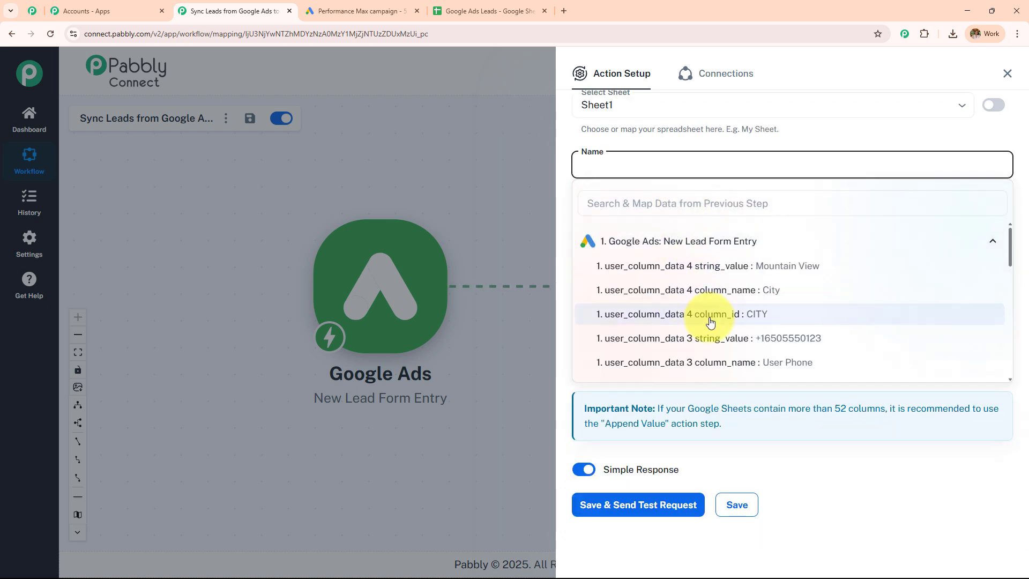
pyautogui.scroll(-4, 696, 316)
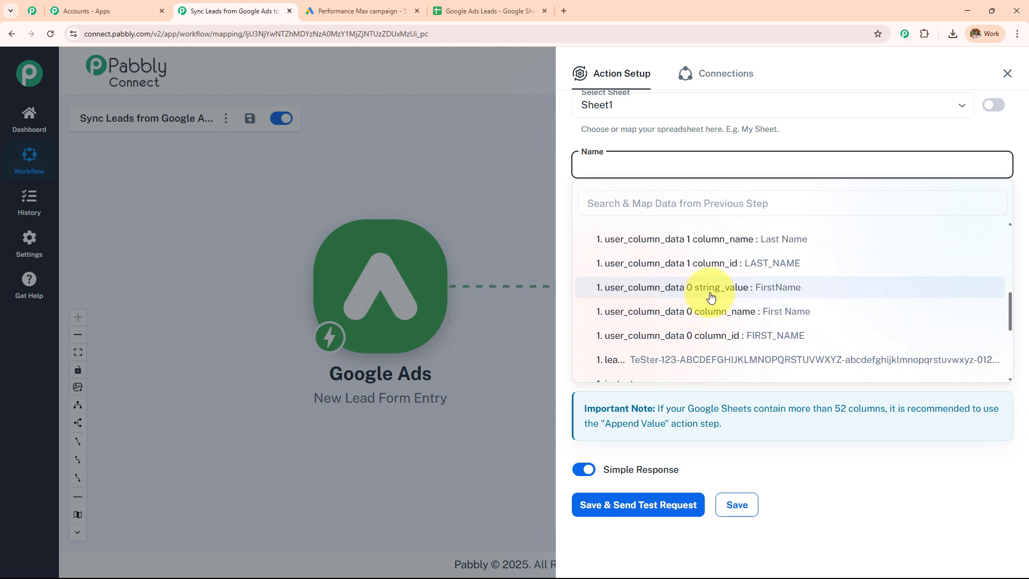
pyautogui.click(717, 315)
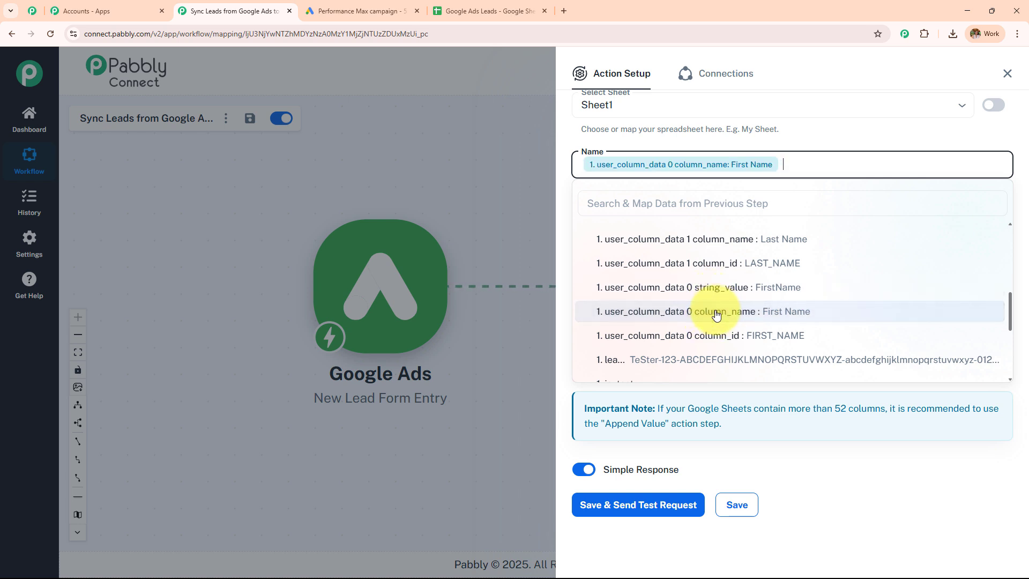
pyautogui.scroll(1, 718, 315)
pyautogui.click(714, 293)
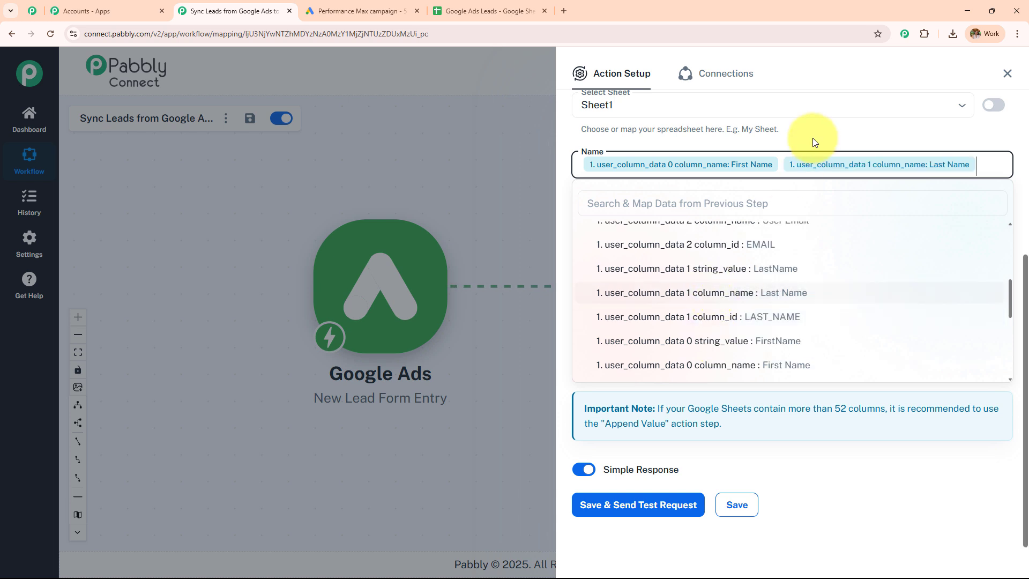
# Map the Google Ads lead's email value into the Email field.
pyautogui.click(662, 233)
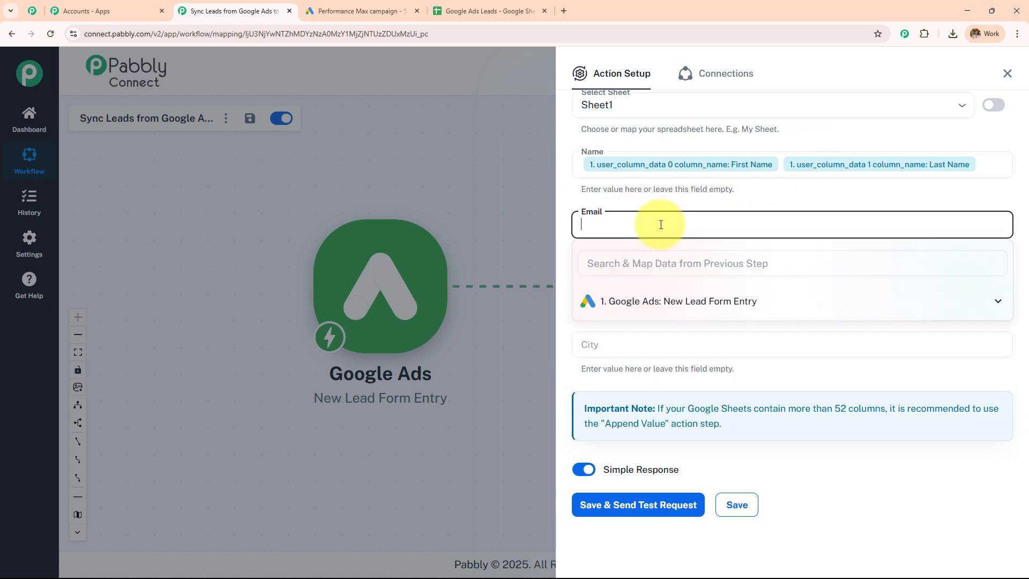
pyautogui.click(673, 303)
pyautogui.scroll(-2, 712, 372)
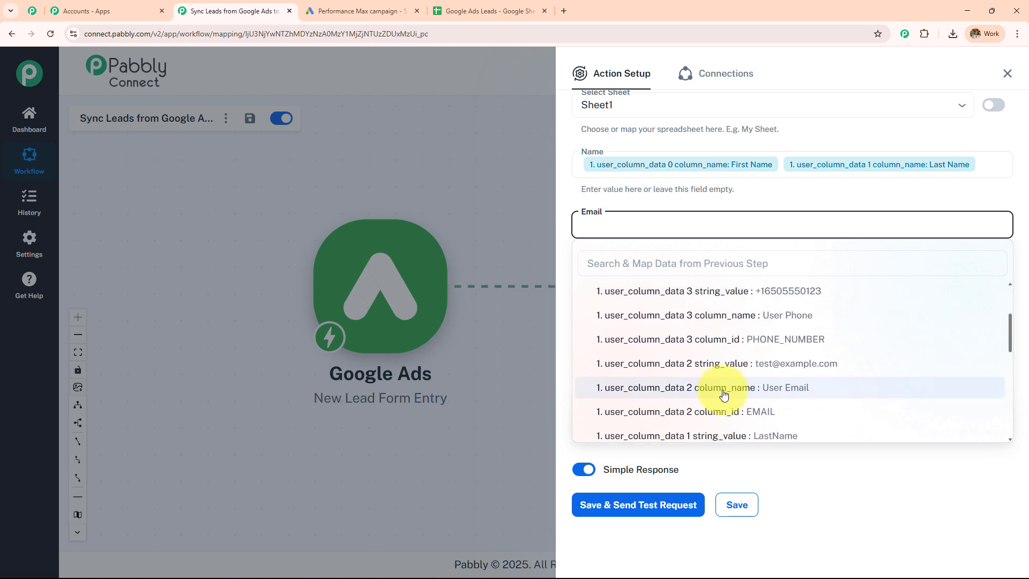
pyautogui.click(725, 366)
# Map the Google Ads lead's phone number into the Phone field.
pyautogui.click(665, 282)
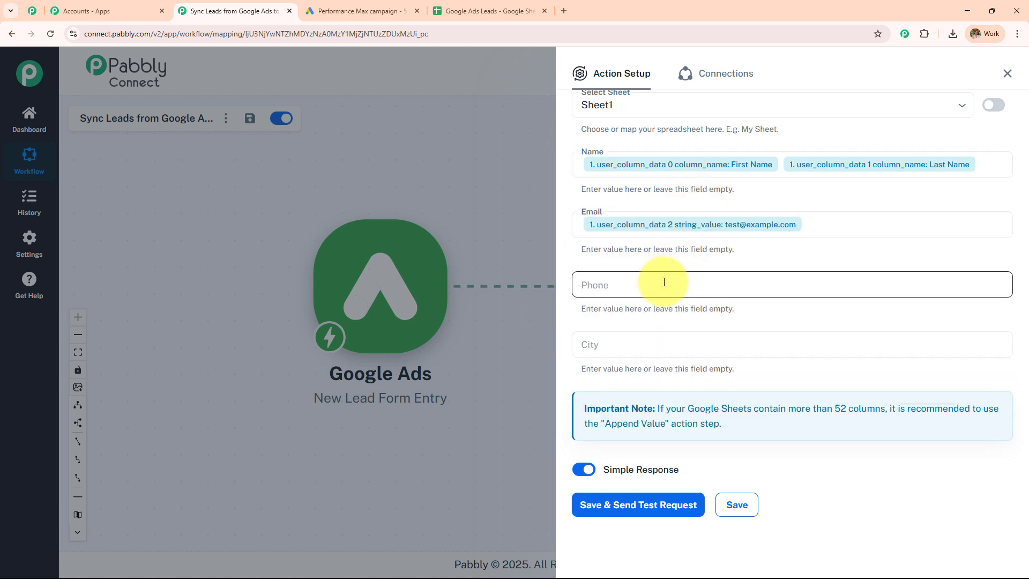
pyautogui.click(712, 361)
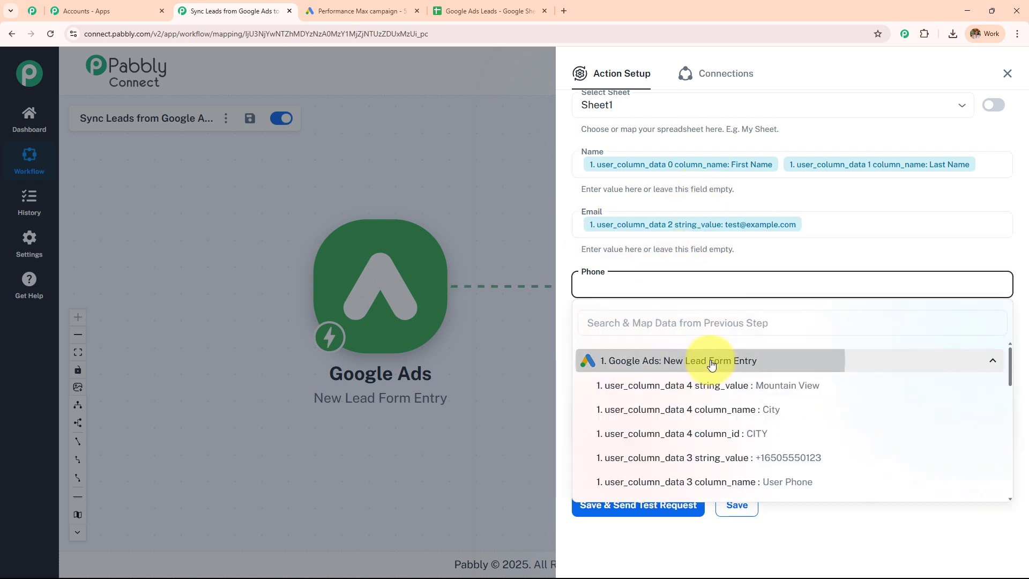
pyautogui.click(713, 361)
pyautogui.click(719, 360)
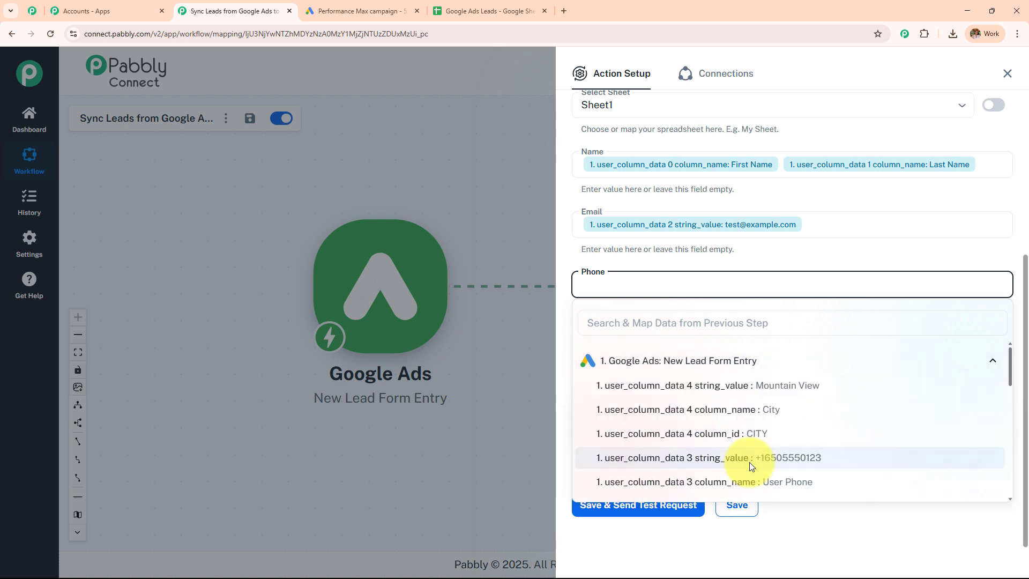
pyautogui.click(749, 460)
# Map the Google Ads lead's city value into the City field.
pyautogui.click(624, 351)
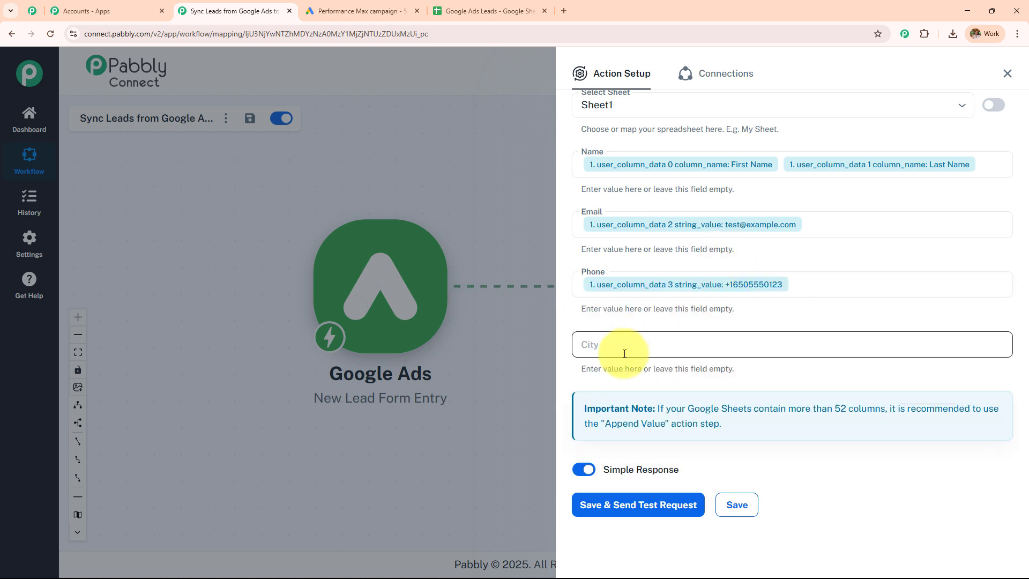
pyautogui.click(622, 353)
pyautogui.click(634, 423)
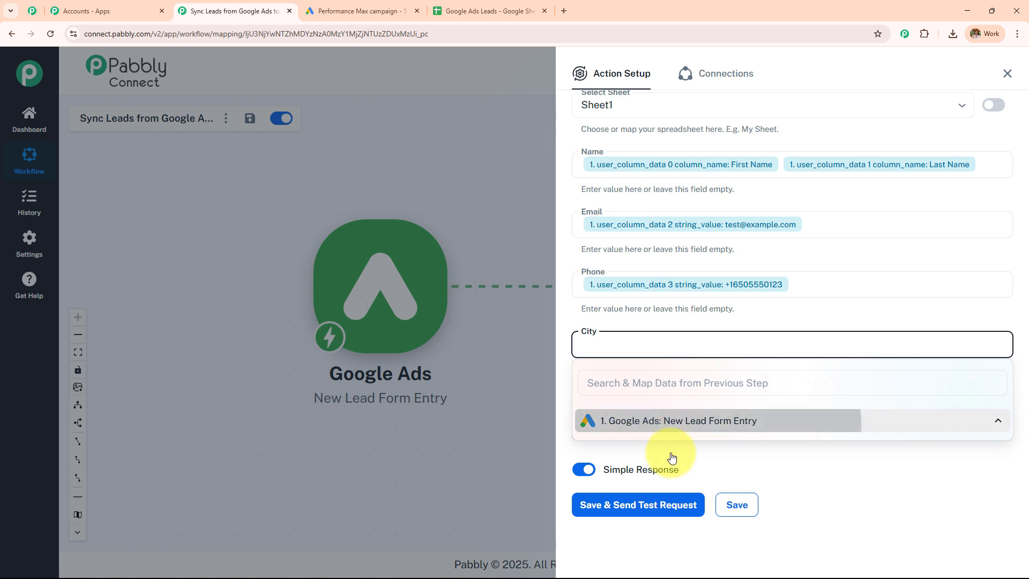
pyautogui.click(729, 446)
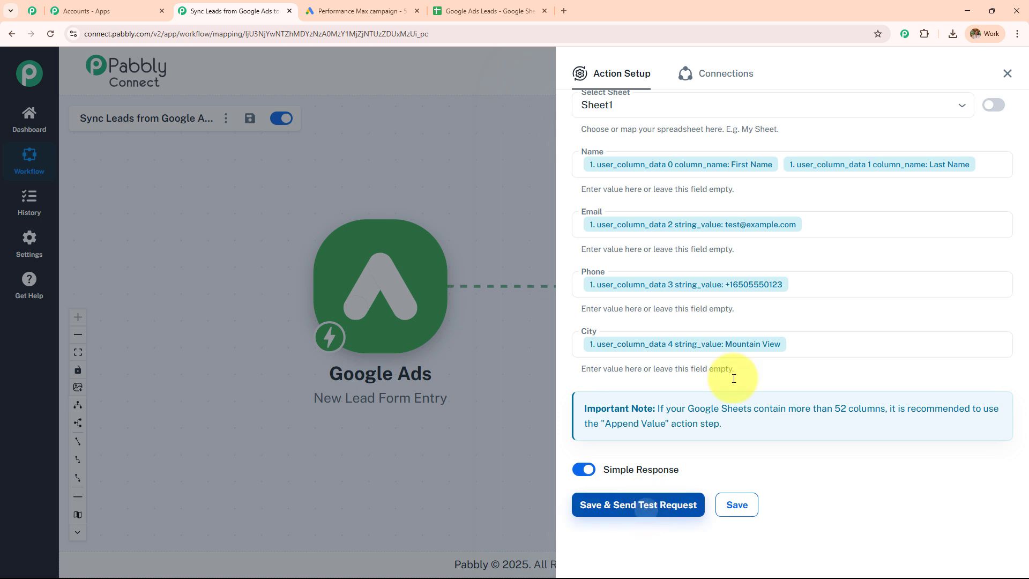
# Save the Add New Row action, send a test request, and check the Google Ads Leads sheet.
pyautogui.click(651, 504)
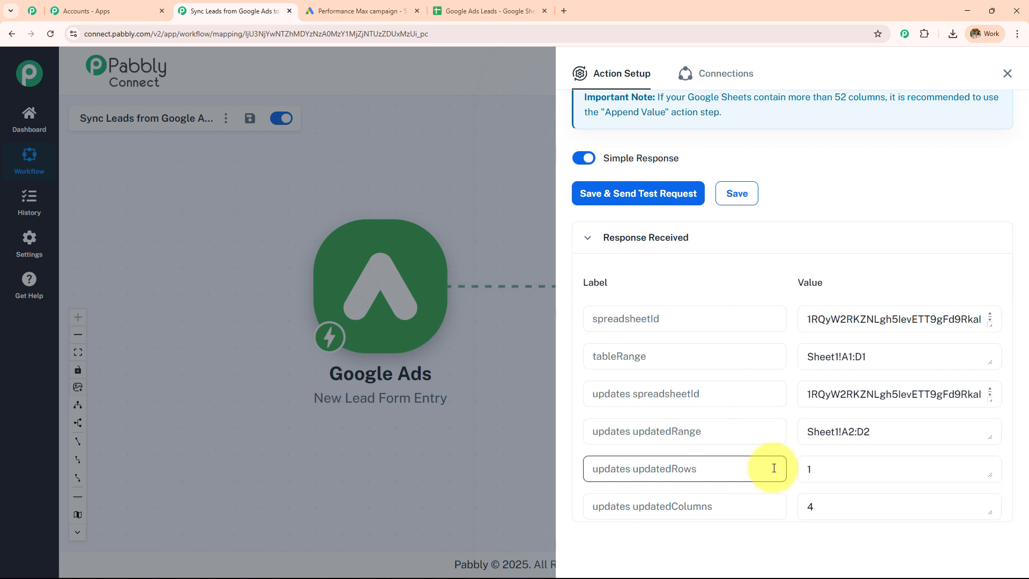
pyautogui.click(487, 11)
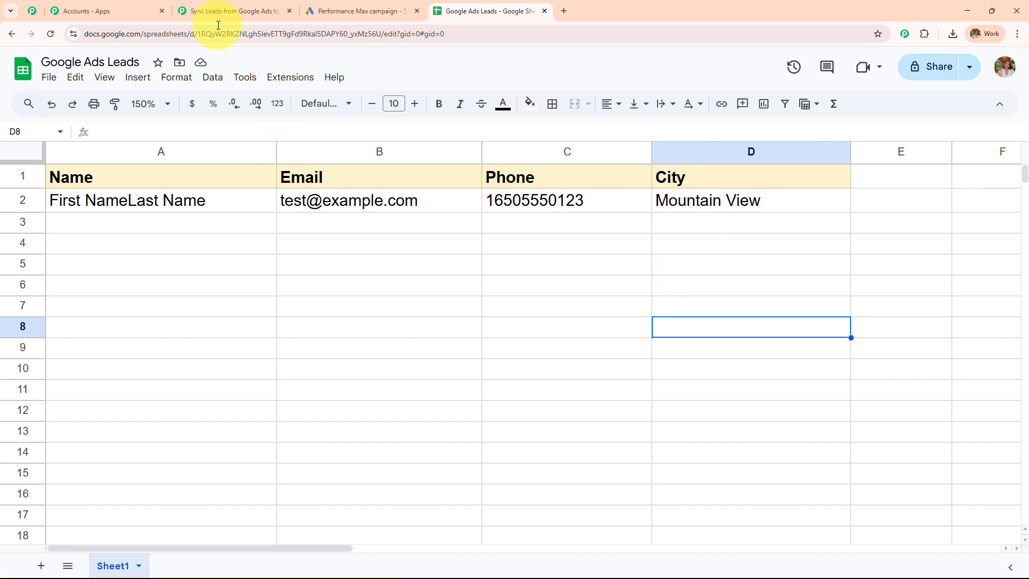
# Close the Action Setup and compare the two-step workflow with the sheet's new row 2.
pyautogui.click(230, 11)
pyautogui.click(1008, 73)
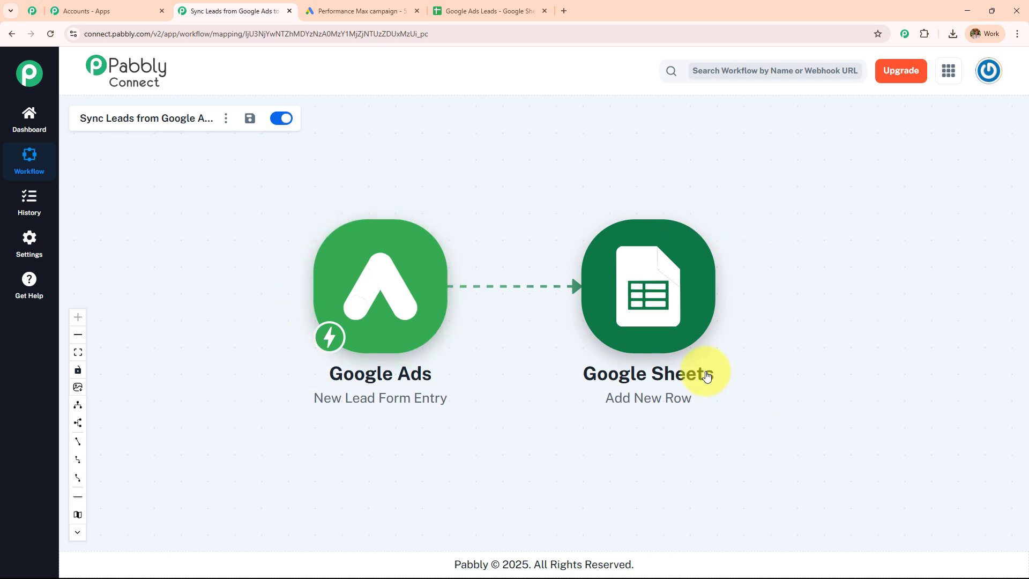
pyautogui.click(492, 11)
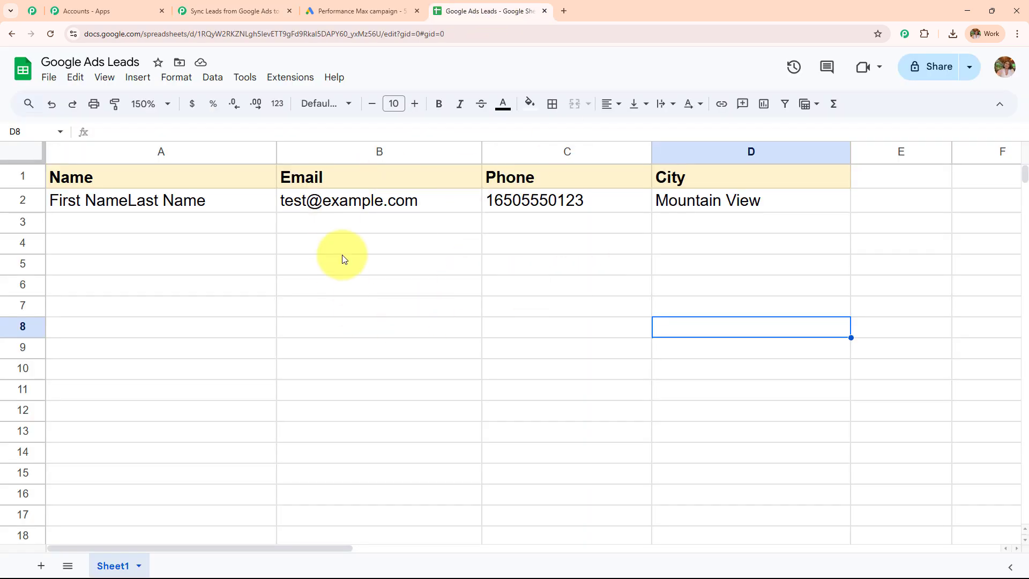
pyautogui.click(236, 11)
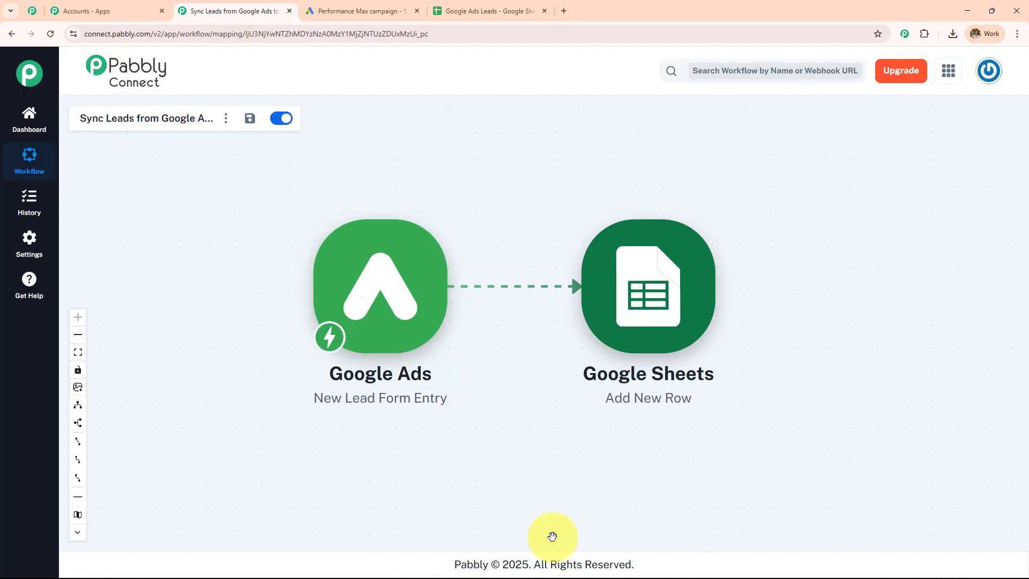